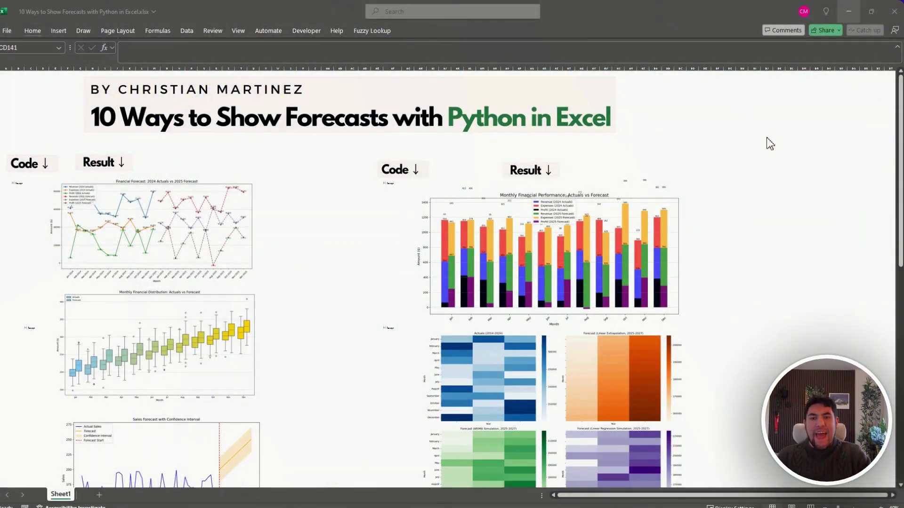
# - Insert a new blank worksheet, Sheet2, into the forecast workbook
pyautogui.scroll(-6, 691, 201)
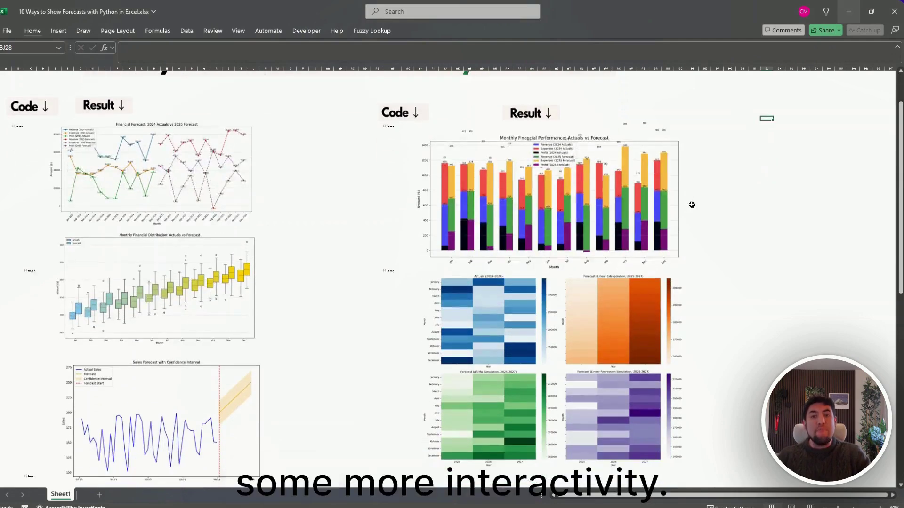
pyautogui.scroll(-20, 691, 204)
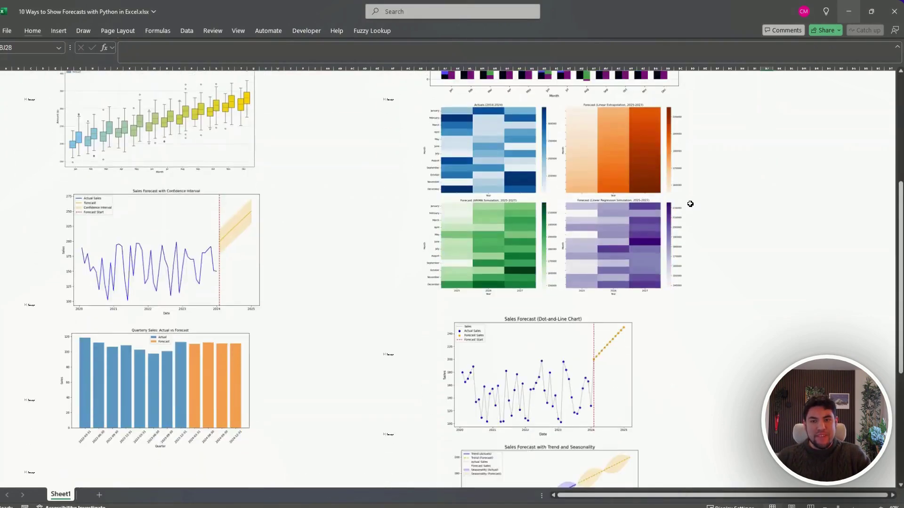
pyautogui.scroll(-5, 689, 203)
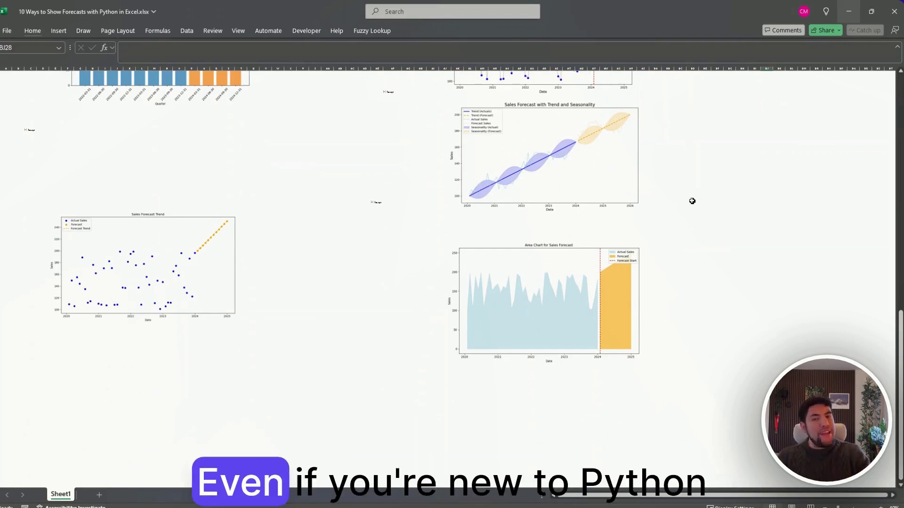
pyautogui.scroll(10, 693, 201)
pyautogui.scroll(15, 717, 219)
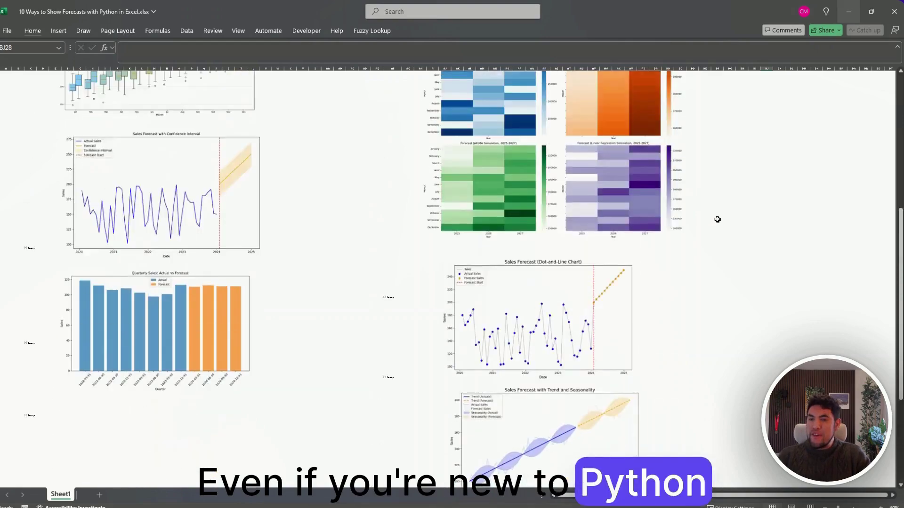
pyautogui.scroll(4, 719, 219)
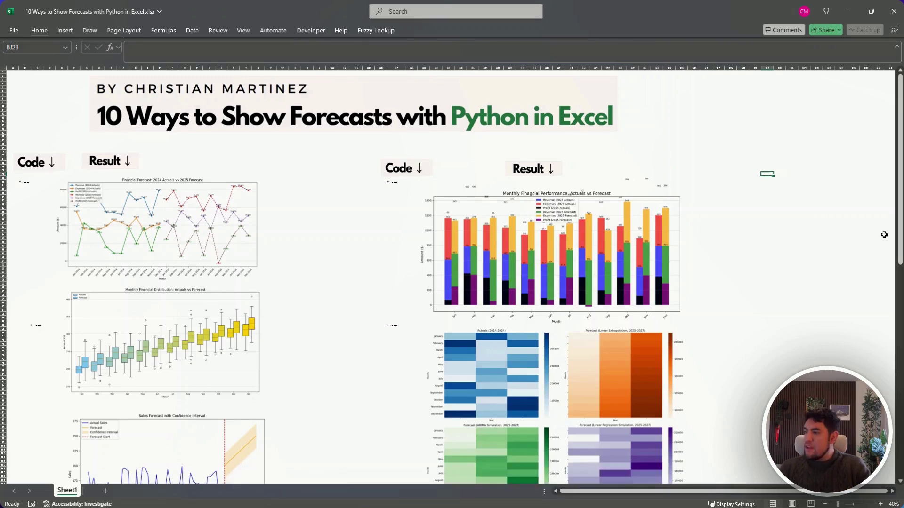
pyautogui.click(105, 490)
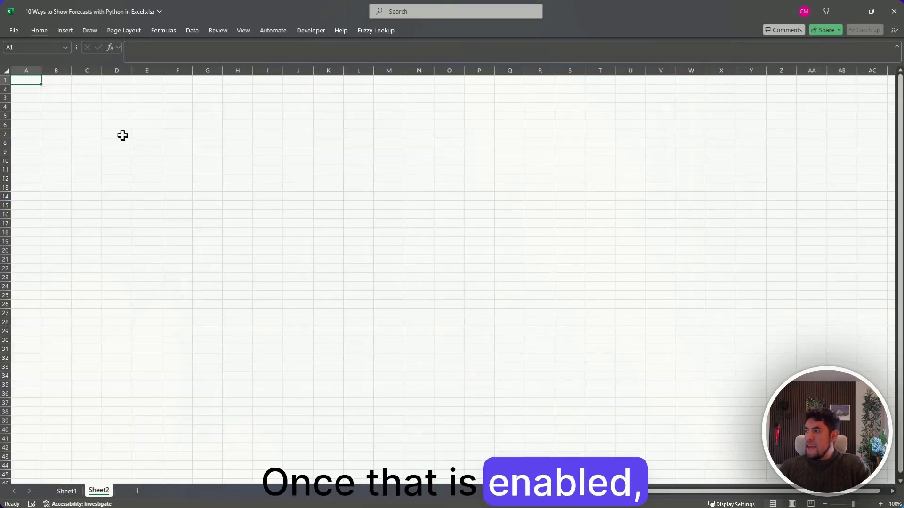
# - Start a Python formula with =PY in cell B2, then cancel it, leaving Sheet2 empty
pyautogui.scroll(10, 75, 113)
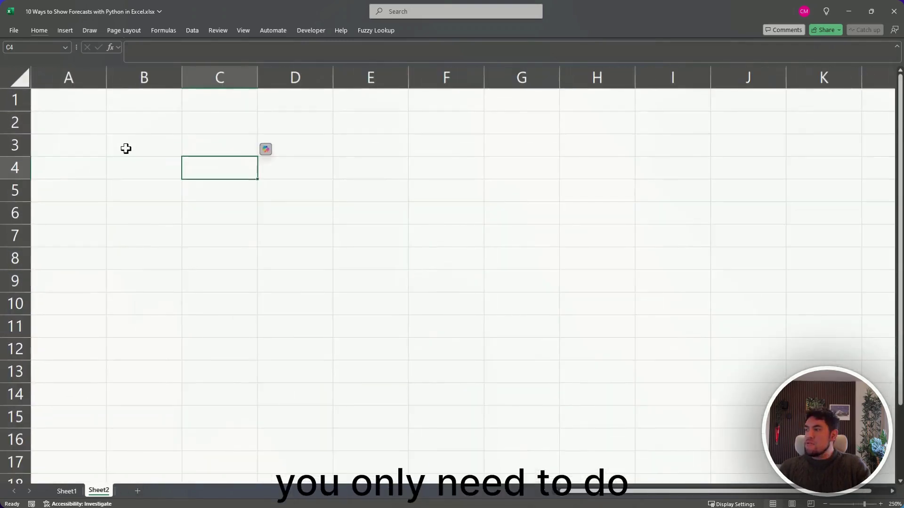
pyautogui.keyDown('ctrl'); pyautogui.click(107, 130); pyautogui.keyUp('ctrl')
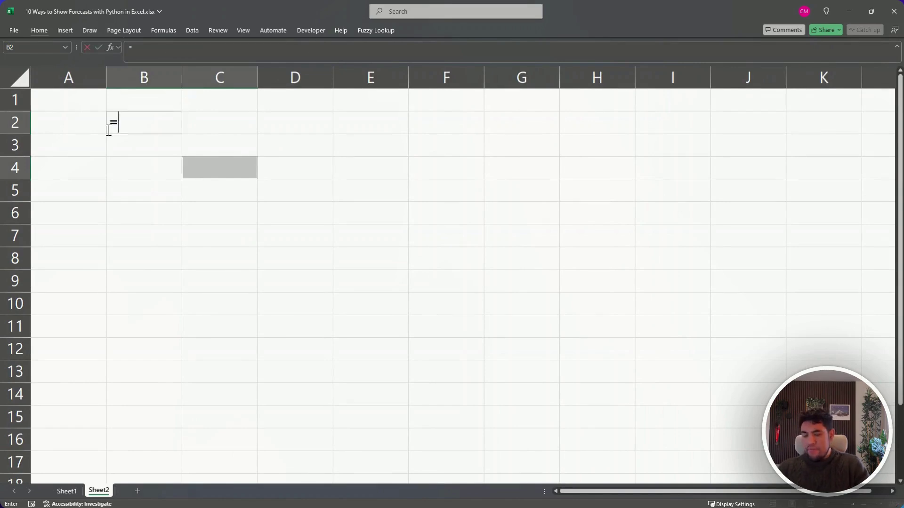
pyautogui.write('=PY')
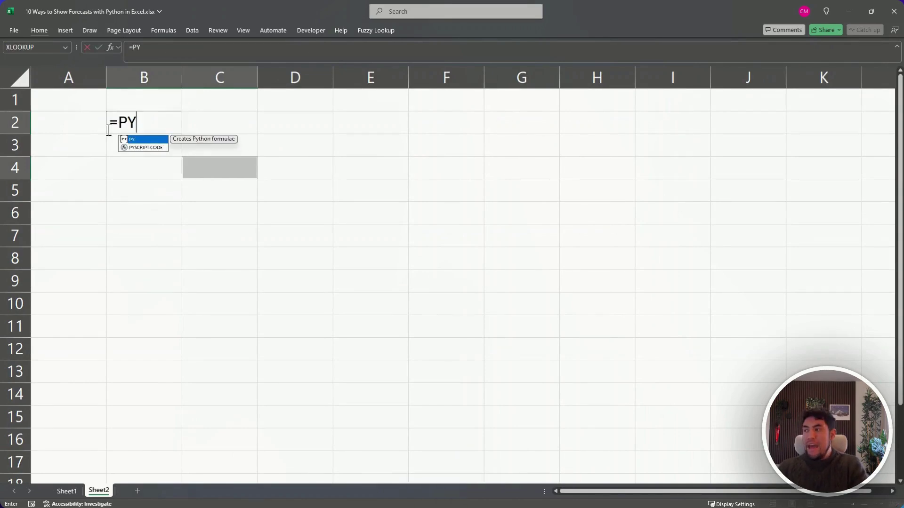
pyautogui.press('Return')
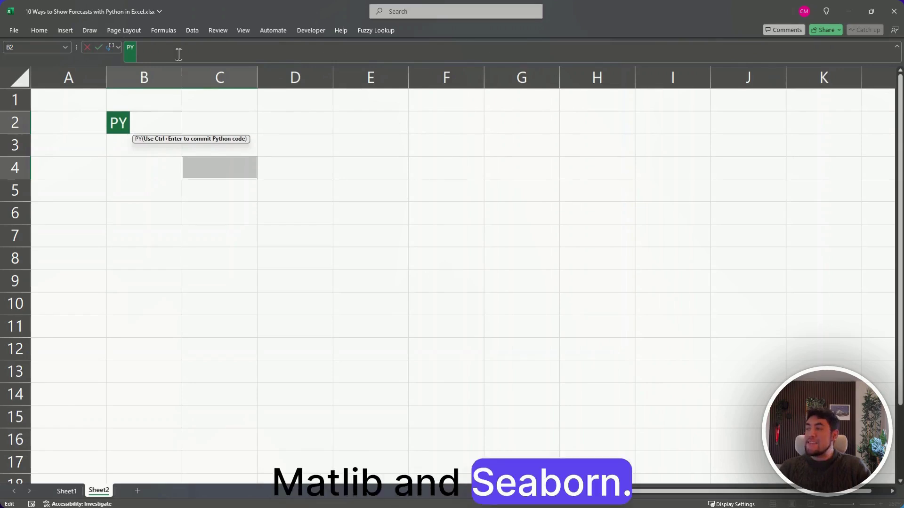
pyautogui.press('Escape')
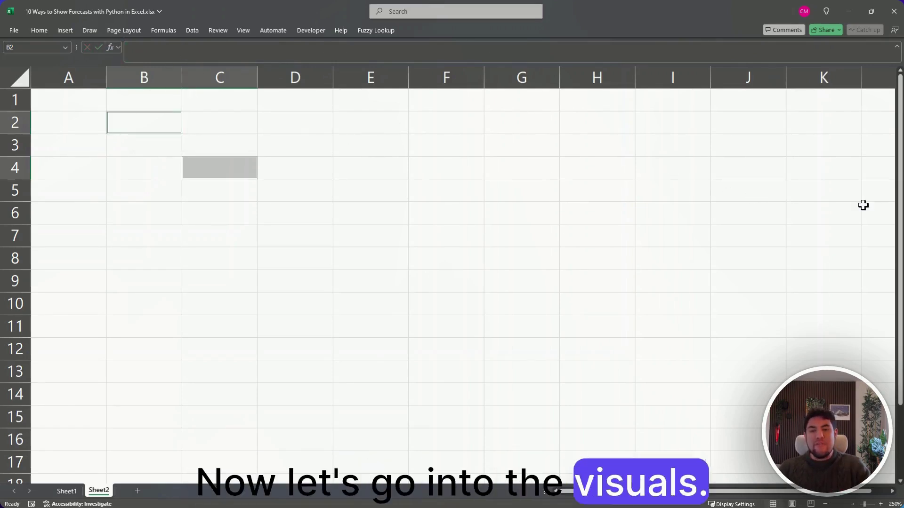
# - Return to Sheet1 and scroll back to column A to show the 2024 Actuals vs 2025 Forecast chart
pyautogui.click(398, 265)
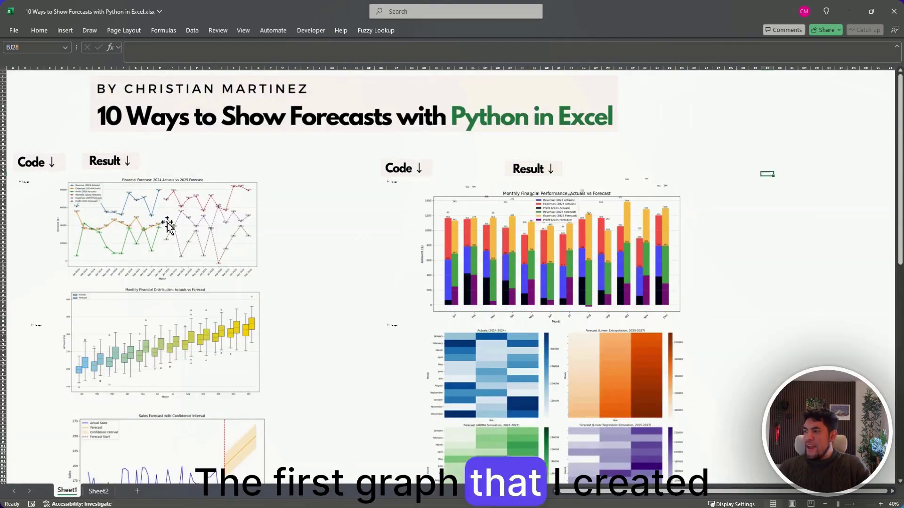
pyautogui.scroll(5, 167, 222)
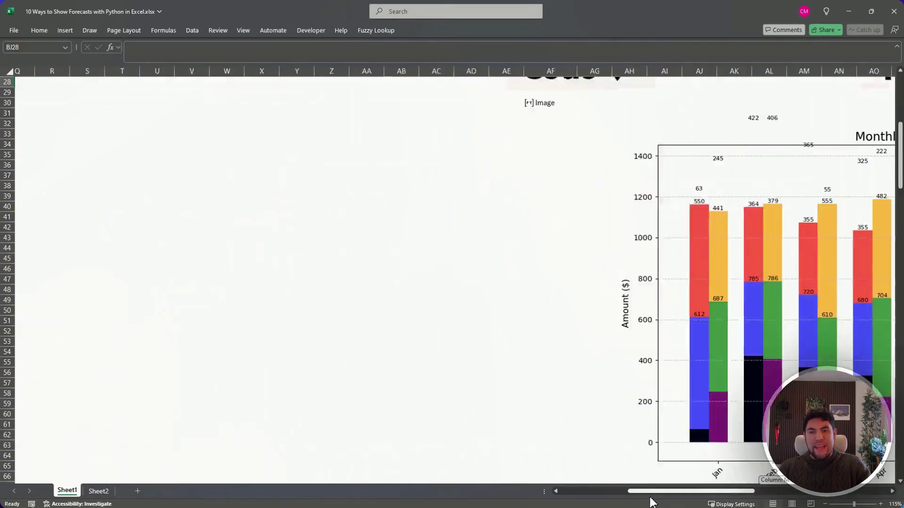
pyautogui.hscroll(-3, 631, 276)
pyautogui.moveTo(664, 492); pyautogui.dragTo(586, 492)
pyautogui.scroll(1, 564, 415)
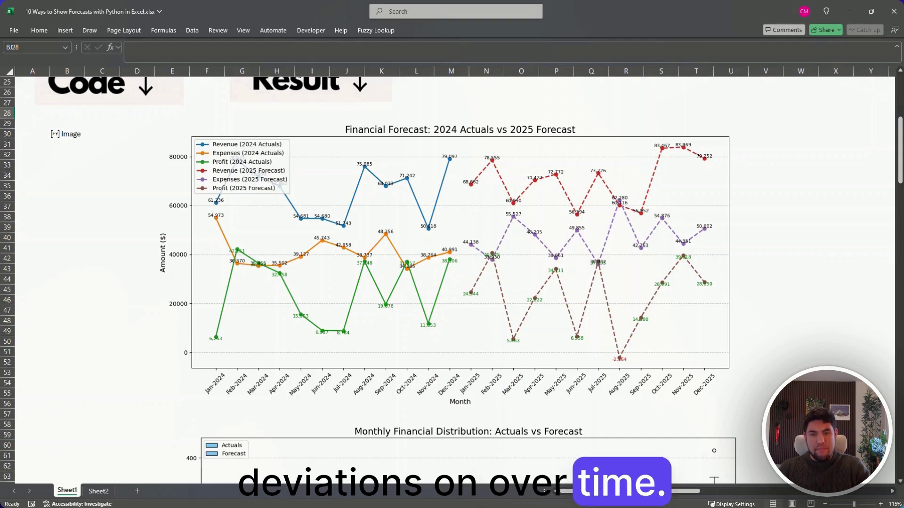
# - Select Python cell B30 and enlarge the formula bar to read its code
pyautogui.click(61, 136)
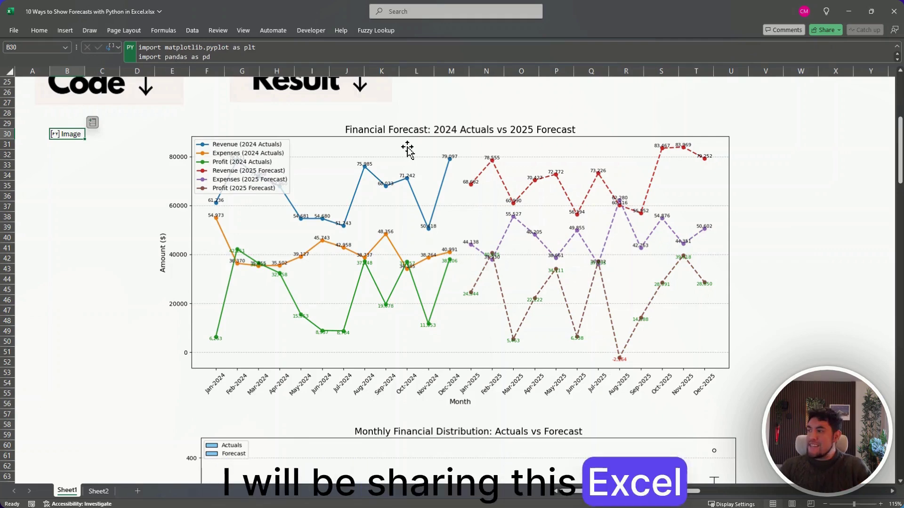
pyautogui.moveTo(286, 61); pyautogui.dragTo(30, 265)
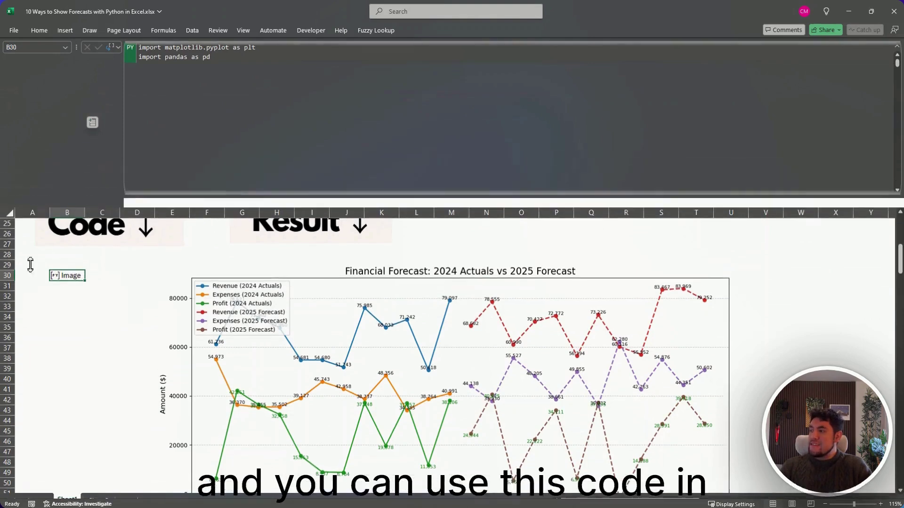
pyautogui.scroll(-3, 243, 118)
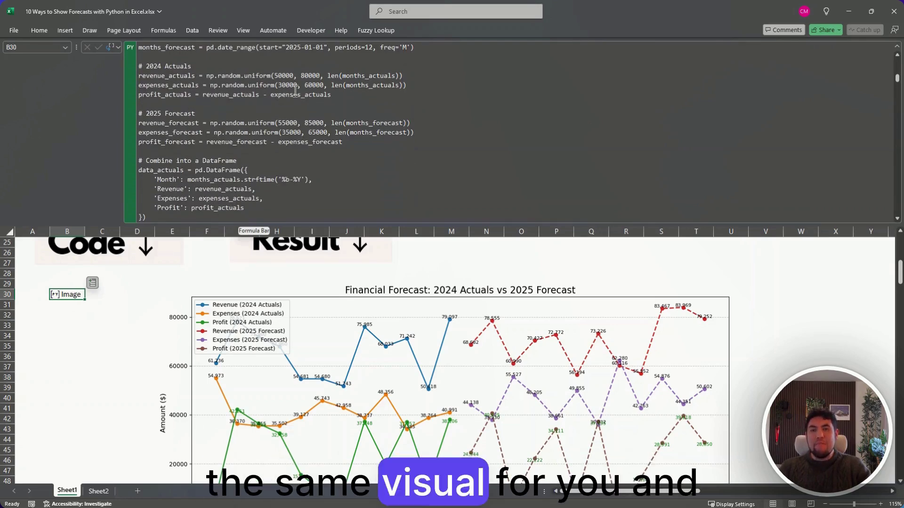
pyautogui.scroll(-2, 291, 104)
pyautogui.scroll(4, 266, 91)
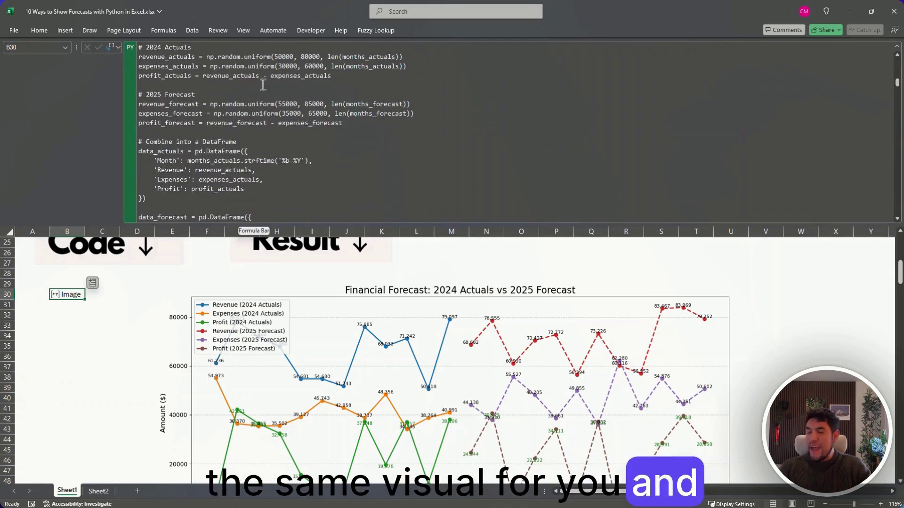
pyautogui.scroll(1, 265, 89)
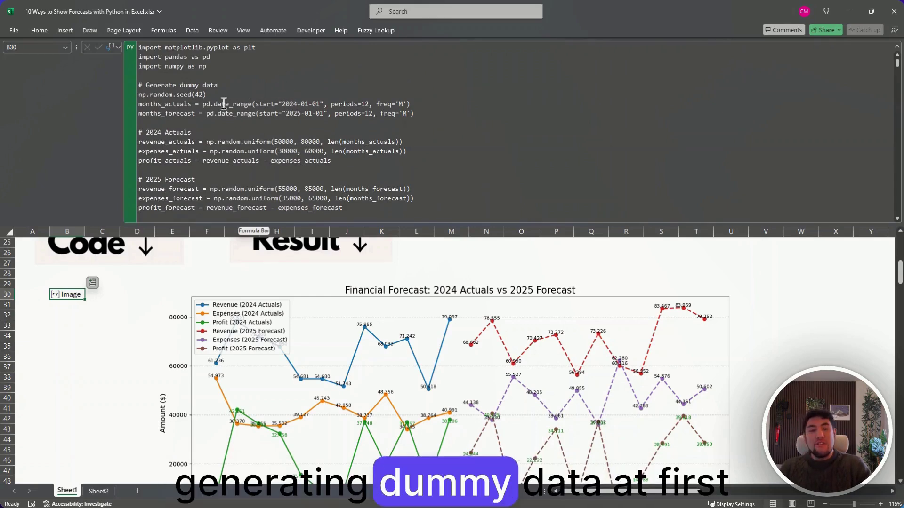
# - Scroll down through B30's code: dummy data generation, two DataFrames and plotting calls
pyautogui.scroll(-2, 236, 104)
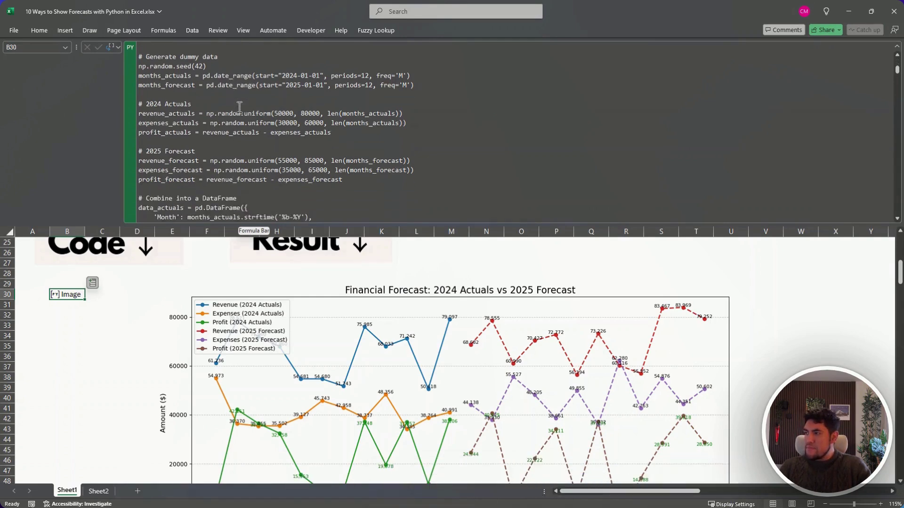
pyautogui.scroll(-2, 239, 107)
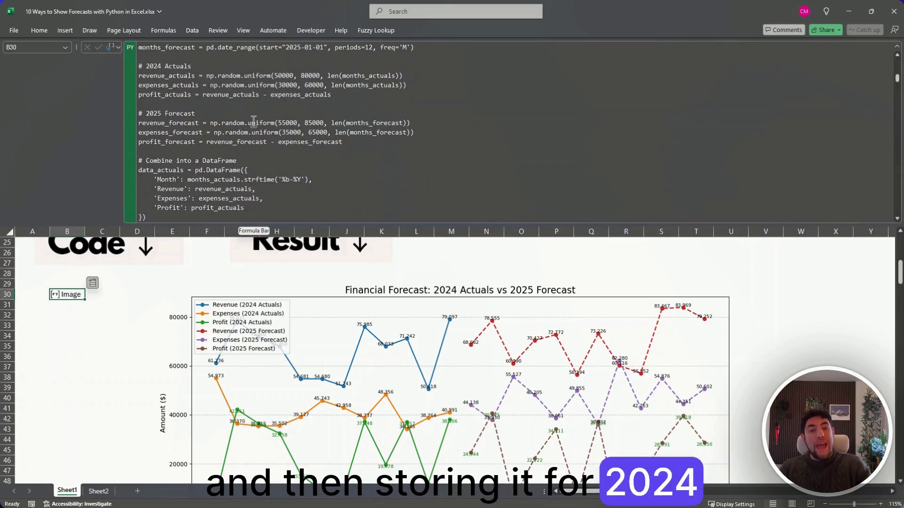
pyautogui.scroll(-1, 247, 118)
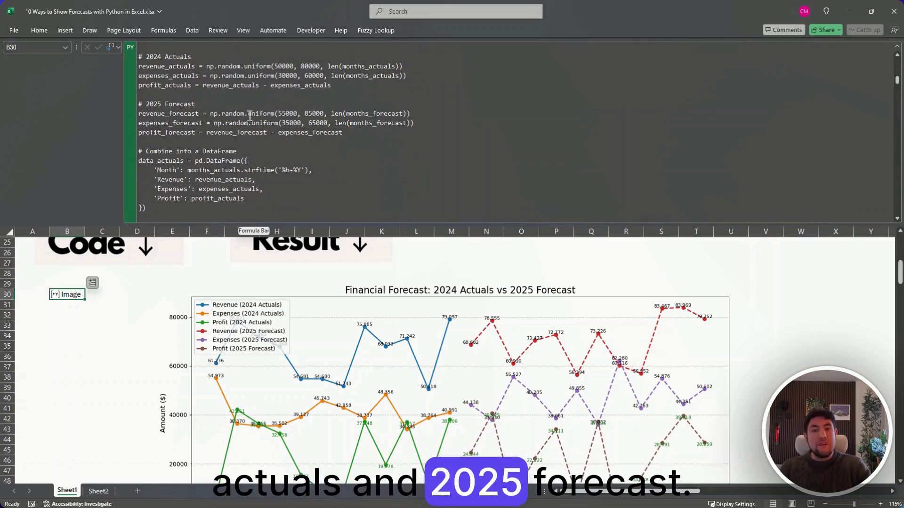
pyautogui.scroll(-4, 262, 118)
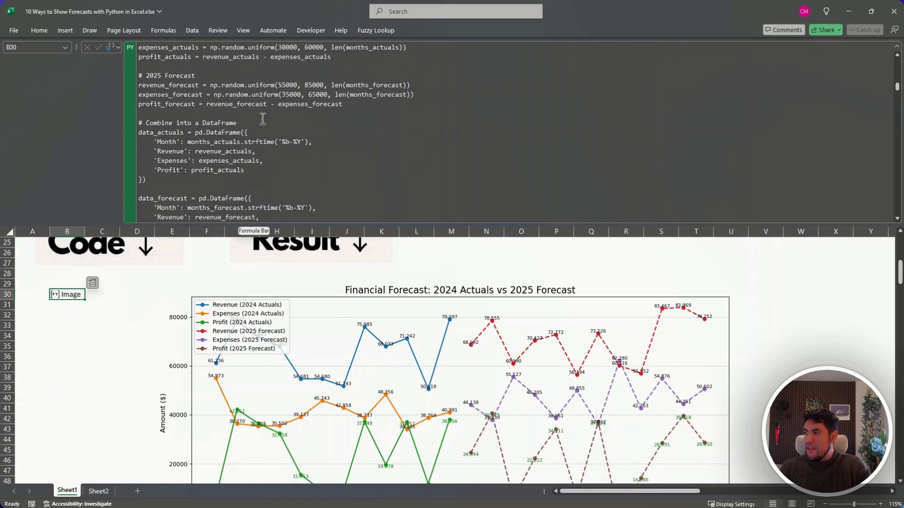
pyautogui.scroll(-5, 237, 130)
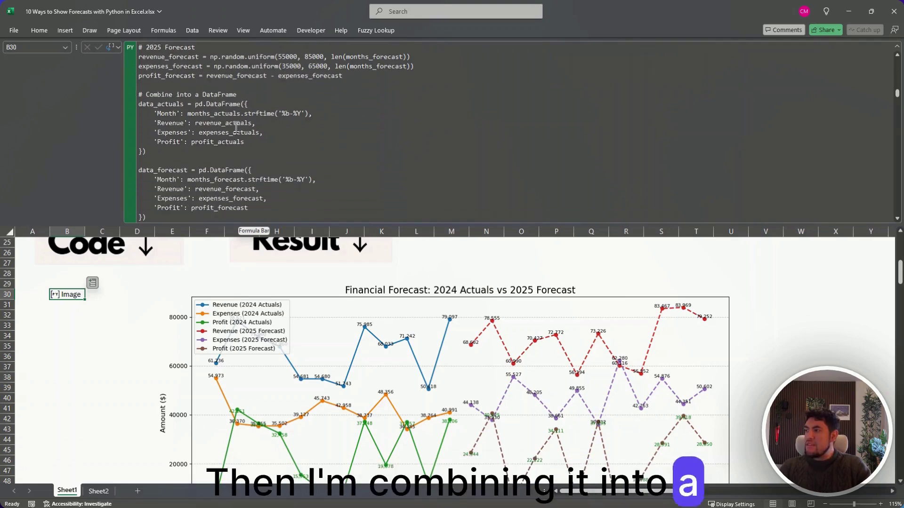
pyautogui.scroll(-1, 237, 121)
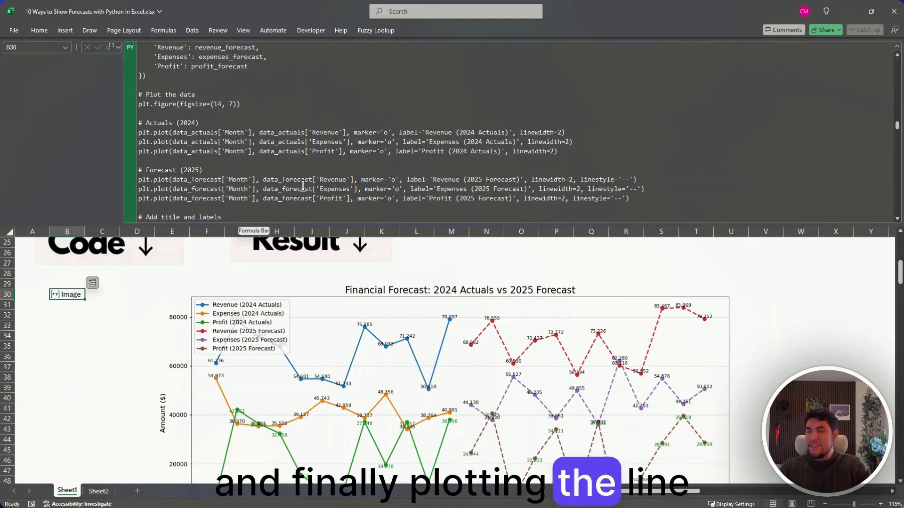
# - Read the rest of B30's Python code and exit editing with Ctrl+Enter
pyautogui.moveTo(154, 104); pyautogui.dragTo(203, 170)
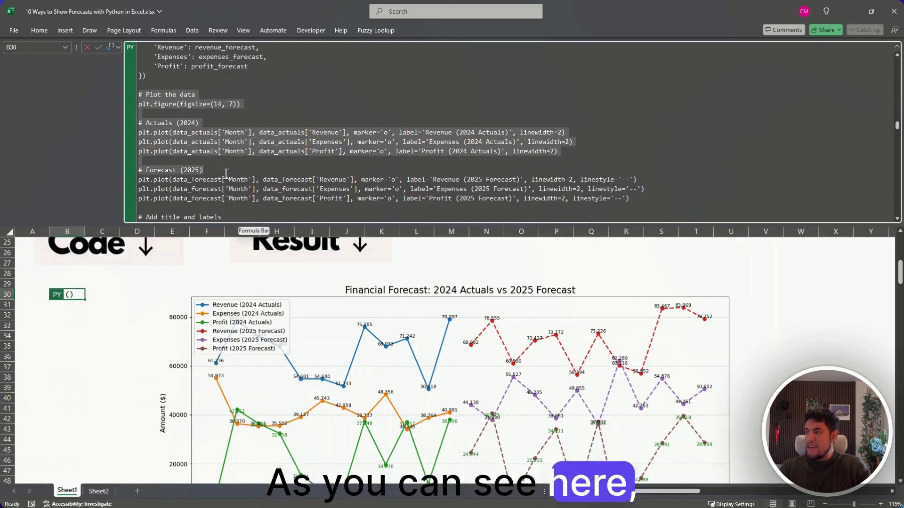
pyautogui.scroll(-3, 229, 168)
pyautogui.scroll(-2, 229, 168)
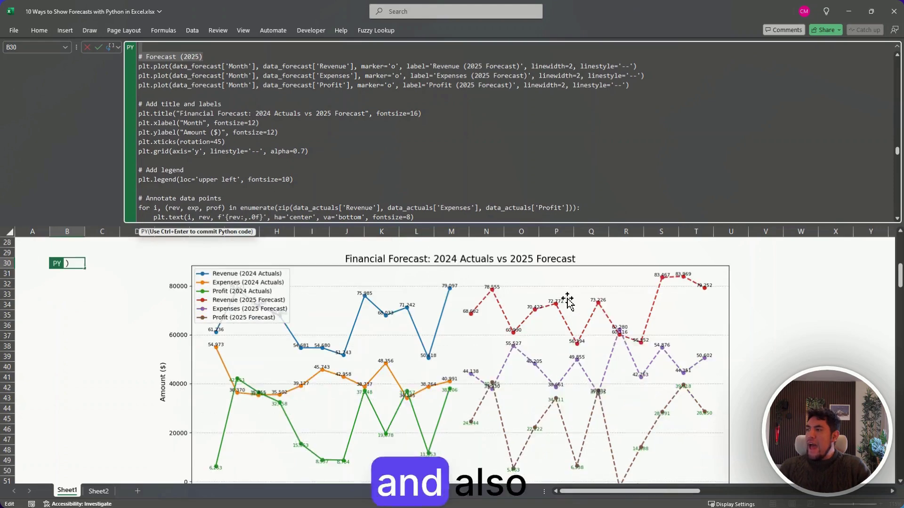
pyautogui.scroll(-1, 567, 306)
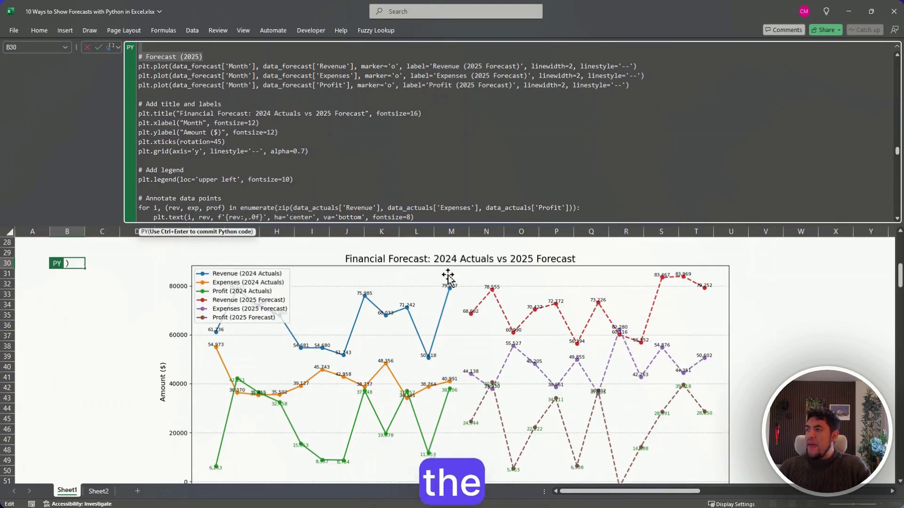
pyautogui.scroll(-2, 448, 277)
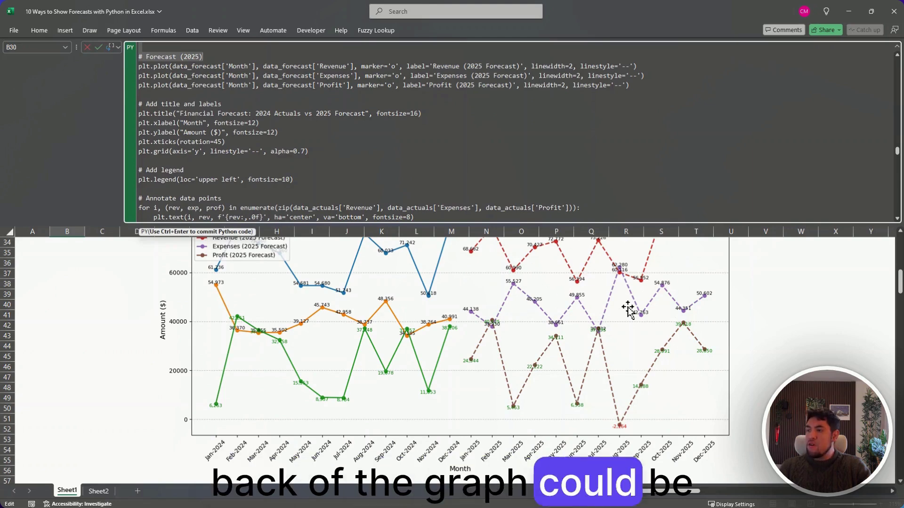
pyautogui.hotkey('ctrl', 'Return')
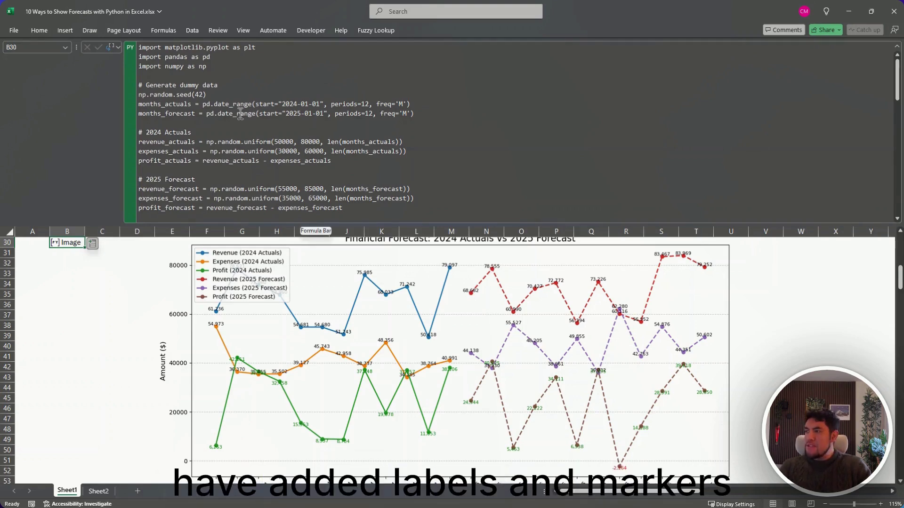
# - Scroll to plt.show(), then collapse the formula bar back to three lines
pyautogui.scroll(-4, 302, 122)
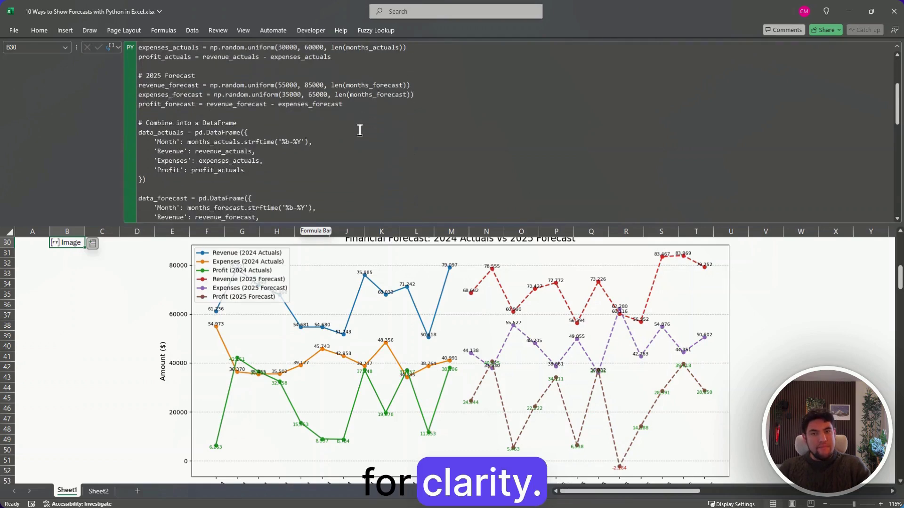
pyautogui.scroll(-3, 359, 131)
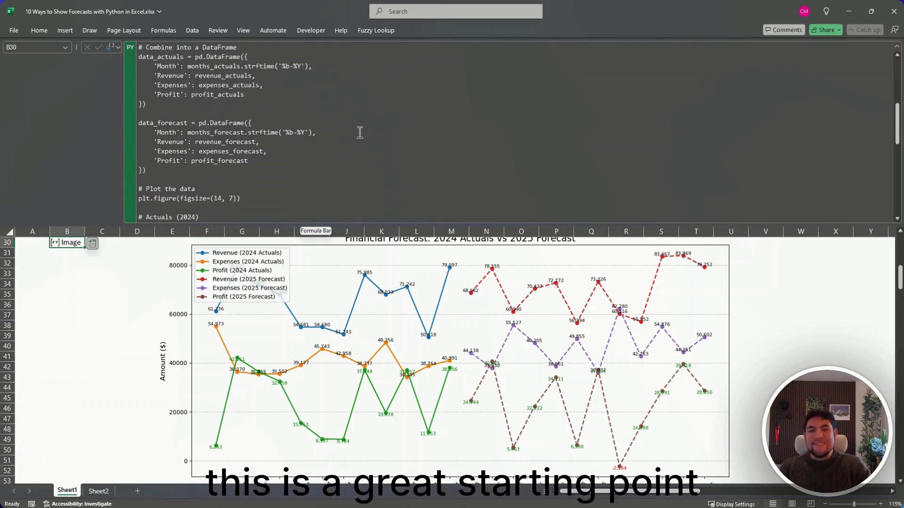
pyautogui.scroll(-5, 360, 133)
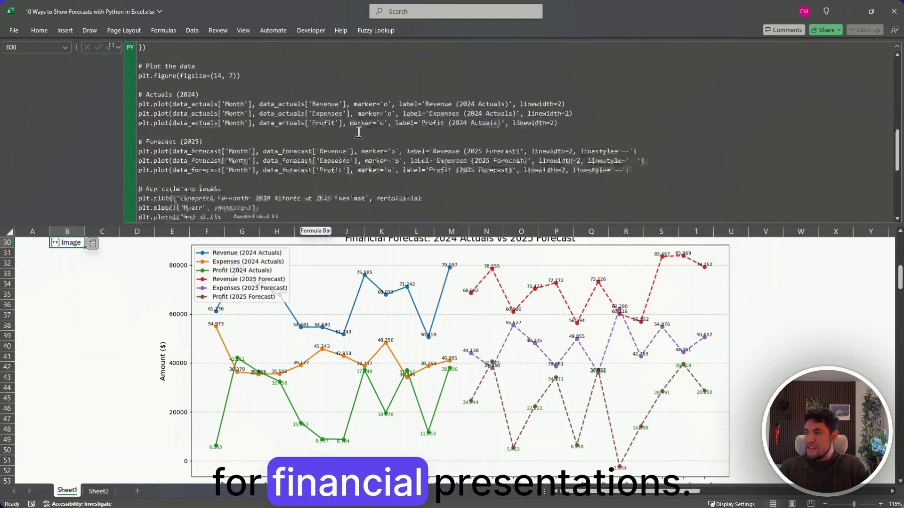
pyautogui.scroll(-7, 358, 133)
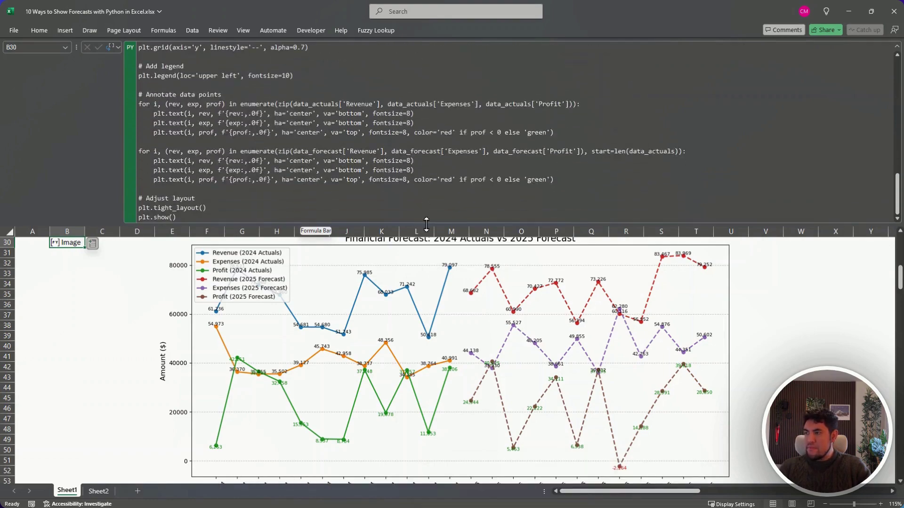
pyautogui.moveTo(426, 225); pyautogui.dragTo(430, 81)
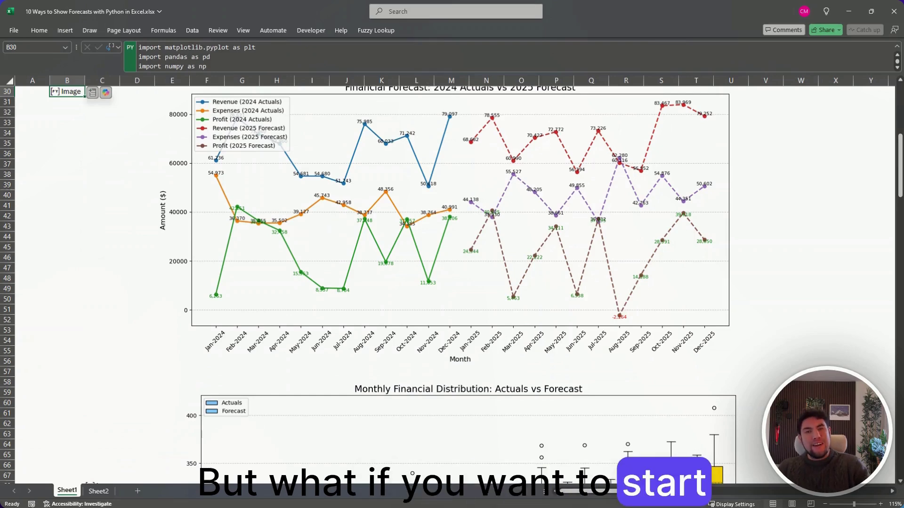
# - Scroll down to the Monthly Financial Distribution: Actuals vs Forecast box plot
pyautogui.scroll(-10, 669, 194)
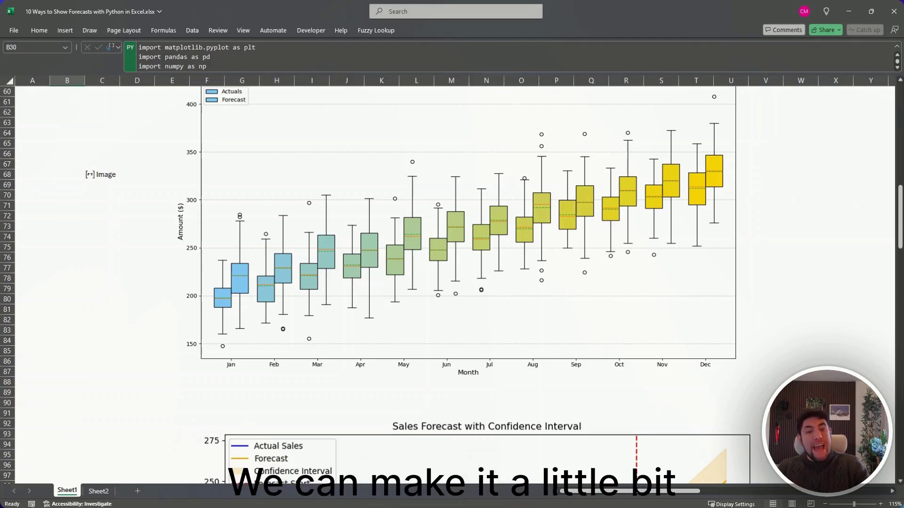
pyautogui.scroll(2, 578, 207)
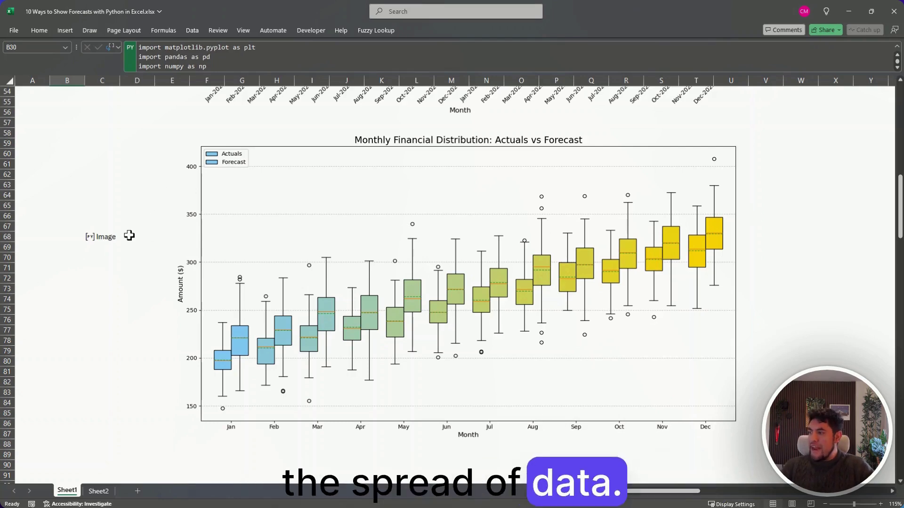
# - Select the boxplot's Python cell C68 and scroll through its code in an enlarged formula bar
pyautogui.click(103, 238)
pyautogui.moveTo(276, 74); pyautogui.dragTo(289, 234)
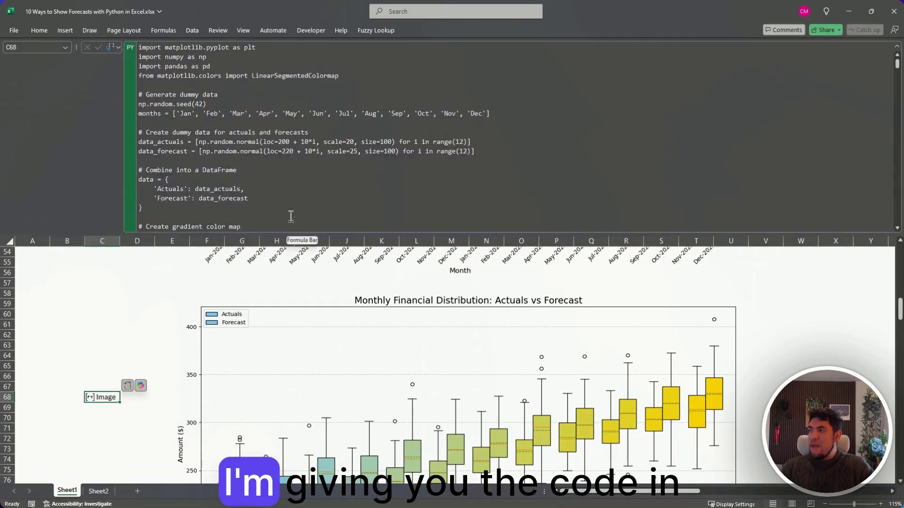
pyautogui.scroll(-2, 274, 135)
pyautogui.scroll(-6, 274, 135)
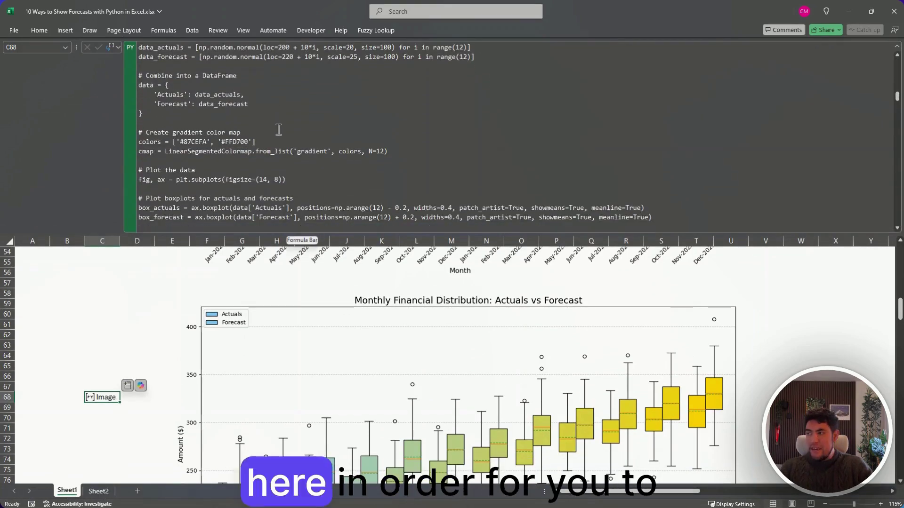
pyautogui.scroll(-3, 274, 130)
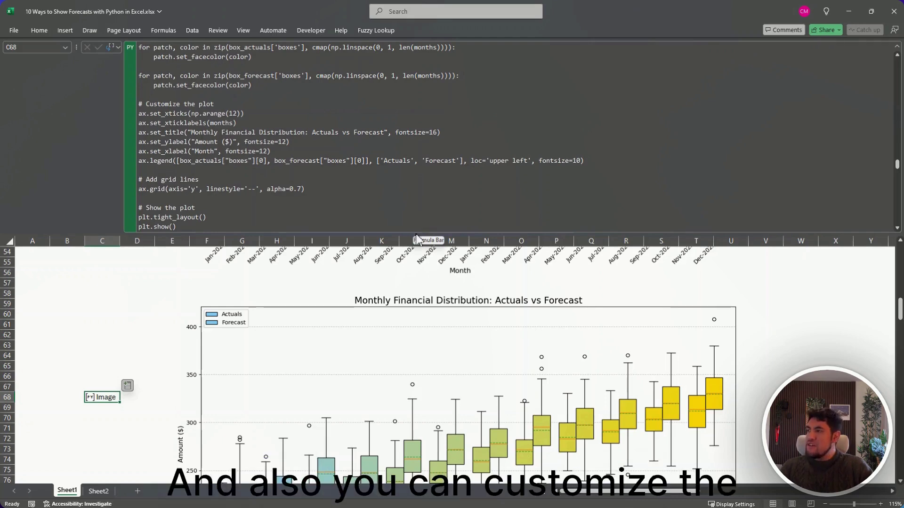
# - Highlight the Customize the plot lines, exit the cell and collapse the formula bar
pyautogui.moveTo(139, 104); pyautogui.dragTo(587, 162)
pyautogui.hotkey('ctrl', 'Return')
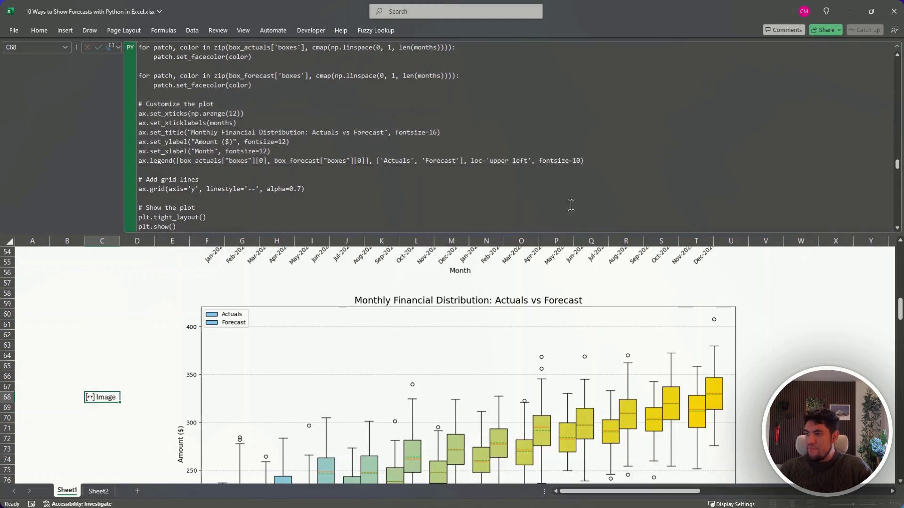
pyautogui.moveTo(555, 233); pyautogui.dragTo(554, 73)
pyautogui.scroll(-3, 532, 148)
# - Scroll down to the Sales Forecast with Confidence Interval chart, forecast rising from about 200 to 250
pyautogui.scroll(-10, 532, 148)
pyautogui.scroll(2, 534, 144)
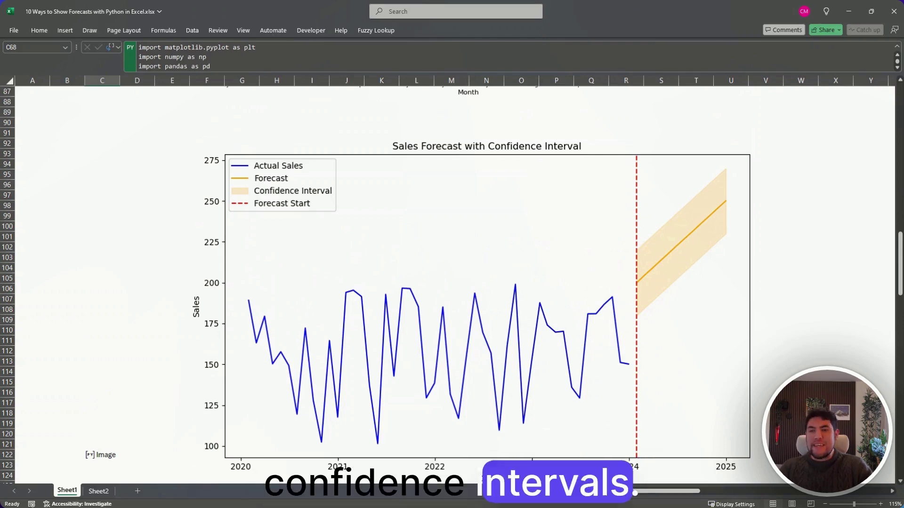
pyautogui.scroll(-1, 490, 238)
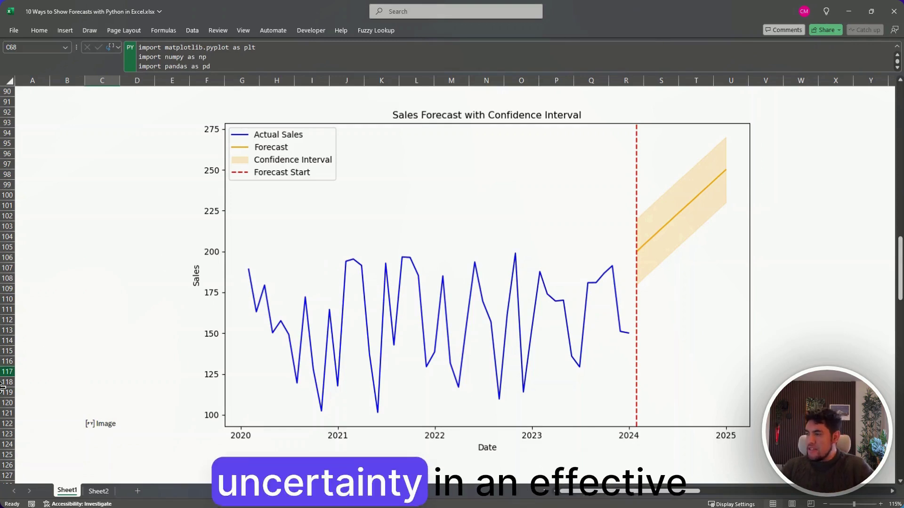
# - Review C122's confidence-interval code in an enlarged formula bar, then scroll to the Quarterly Sales bar chart
pyautogui.click(115, 425)
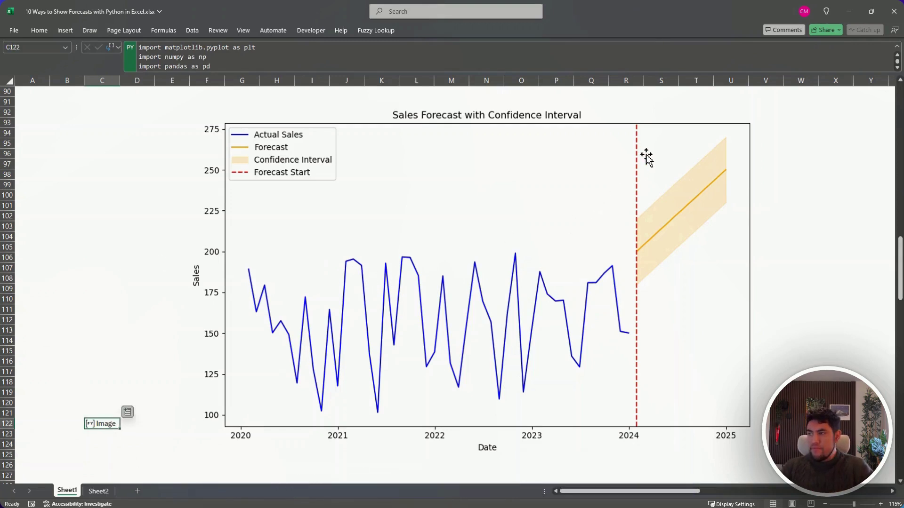
pyautogui.moveTo(559, 72); pyautogui.dragTo(552, 217)
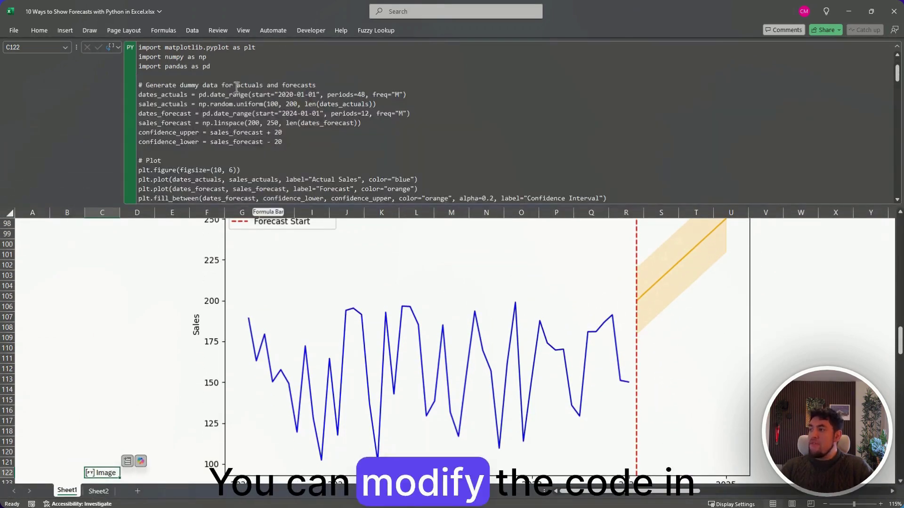
pyautogui.scroll(-3, 238, 92)
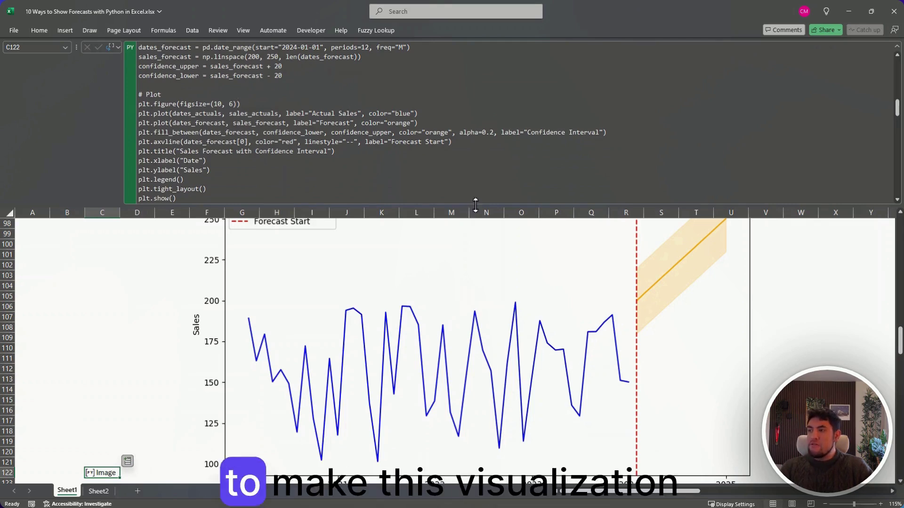
pyautogui.moveTo(473, 210); pyautogui.dragTo(526, 169)
pyautogui.scroll(-7, 526, 170)
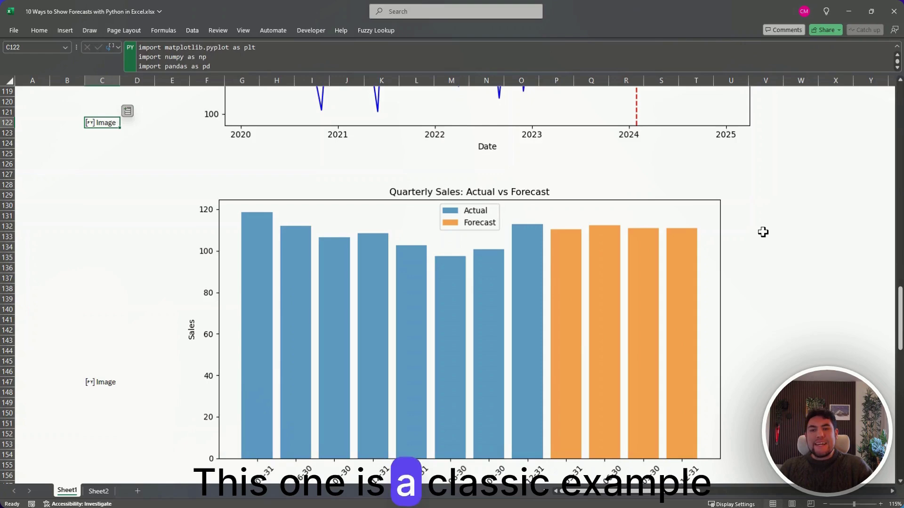
# - Zoom to 100% and scroll to the Quarterly Sales chart's date labels, 2023-12-31 through 2024-12-31
pyautogui.scroll(-2, 763, 231)
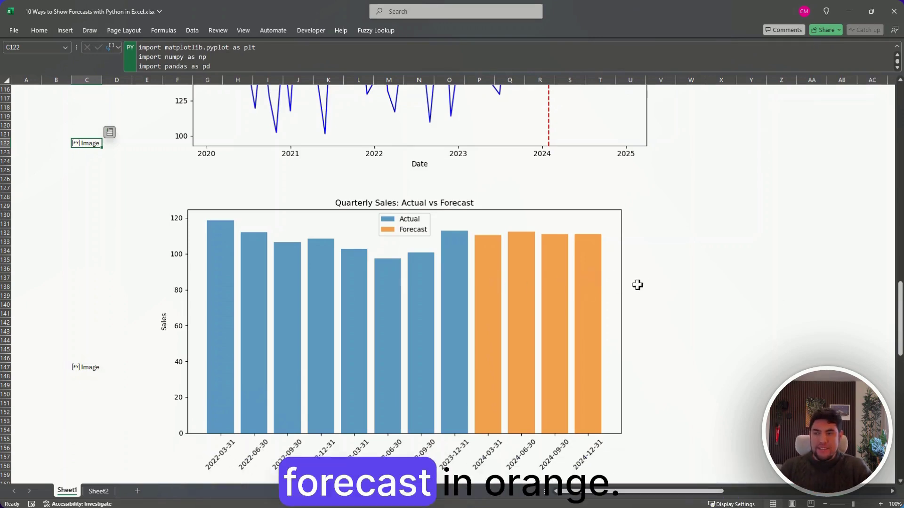
pyautogui.scroll(-4, 650, 297)
pyautogui.scroll(-3, 647, 299)
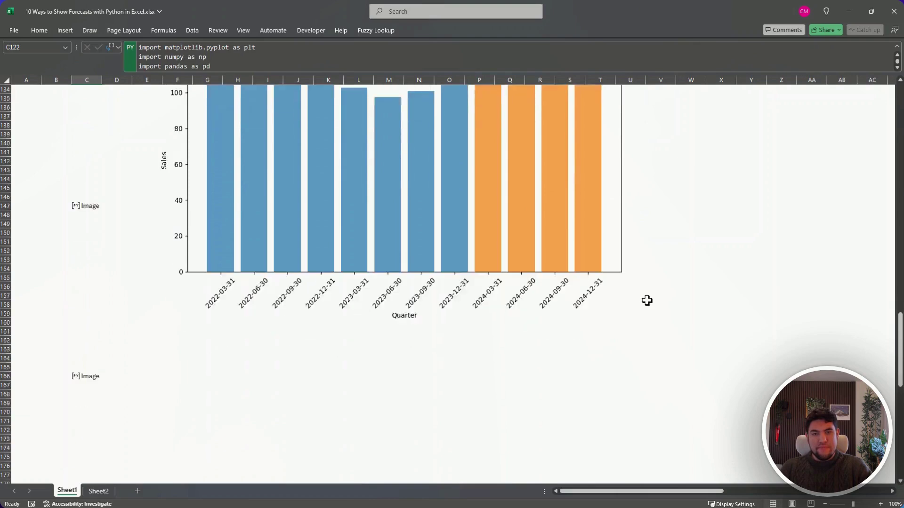
# - Zoom out to 55% to survey the charts, then zoom to 100% on the Sales Forecast Trend chart
pyautogui.click(92, 180)
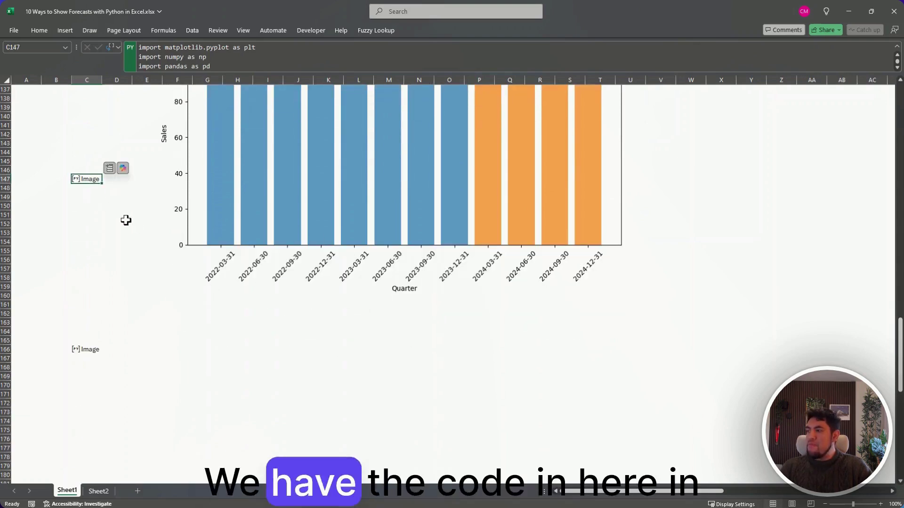
pyautogui.keyDown('ctrl'); pyautogui.scroll(-3, 456, 319); pyautogui.keyUp('ctrl')
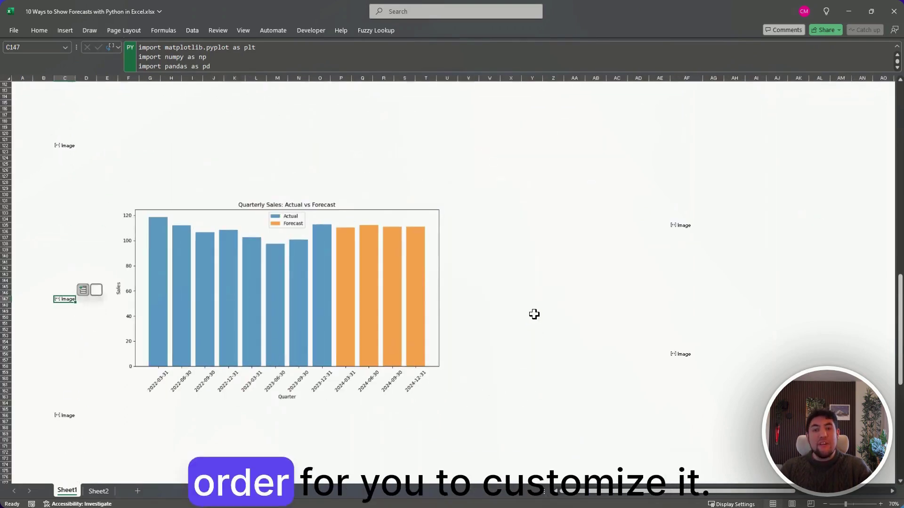
pyautogui.keyDown('ctrl'); pyautogui.scroll(-1, 531, 315); pyautogui.keyUp('ctrl')
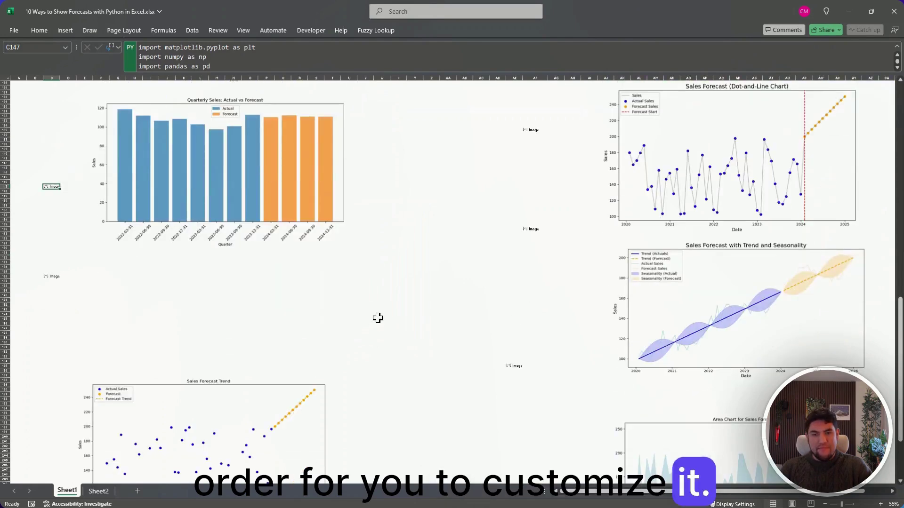
pyautogui.scroll(-5, 378, 318)
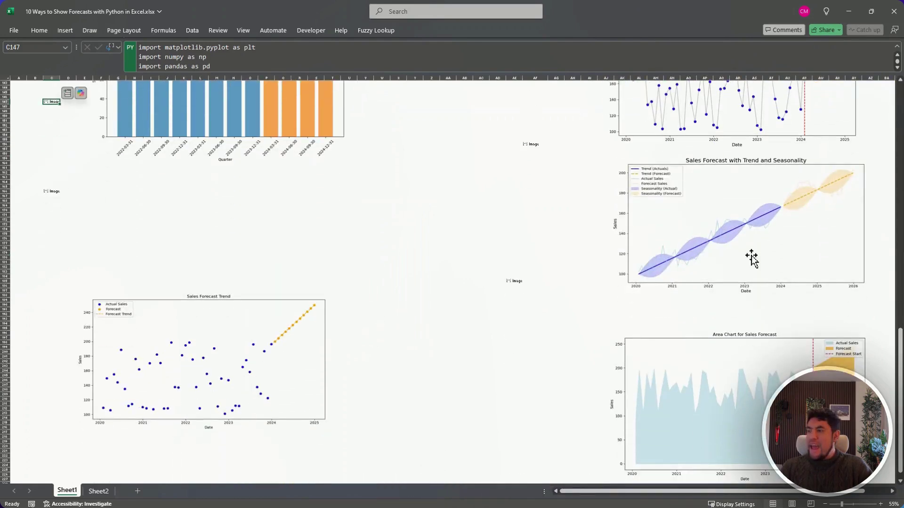
pyautogui.scroll(-3, 309, 283)
pyautogui.moveTo(208, 283); pyautogui.dragTo(224, 172)
pyautogui.click(225, 209)
pyautogui.keyDown('ctrl'); pyautogui.scroll(3, 235, 227); pyautogui.keyUp('ctrl')
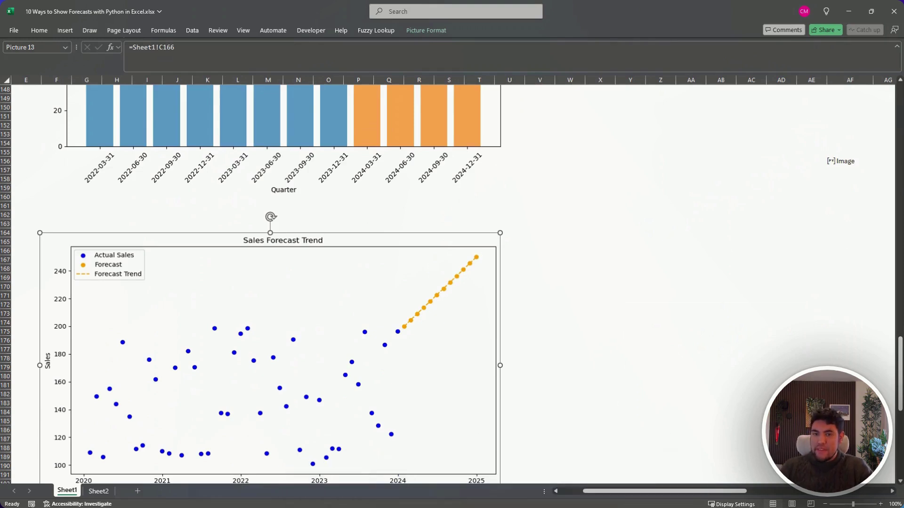
pyautogui.scroll(-1, 506, 260)
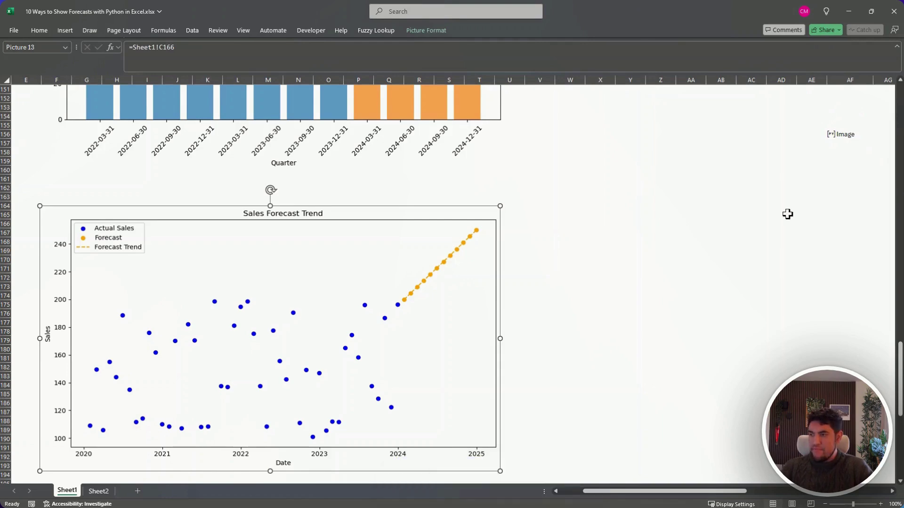
pyautogui.click(584, 216)
pyautogui.scroll(-2, 615, 276)
# - Return to the top of the sheet and scroll right to the Monthly Financial Performance stacked bar chart
pyautogui.scroll(5, 626, 307)
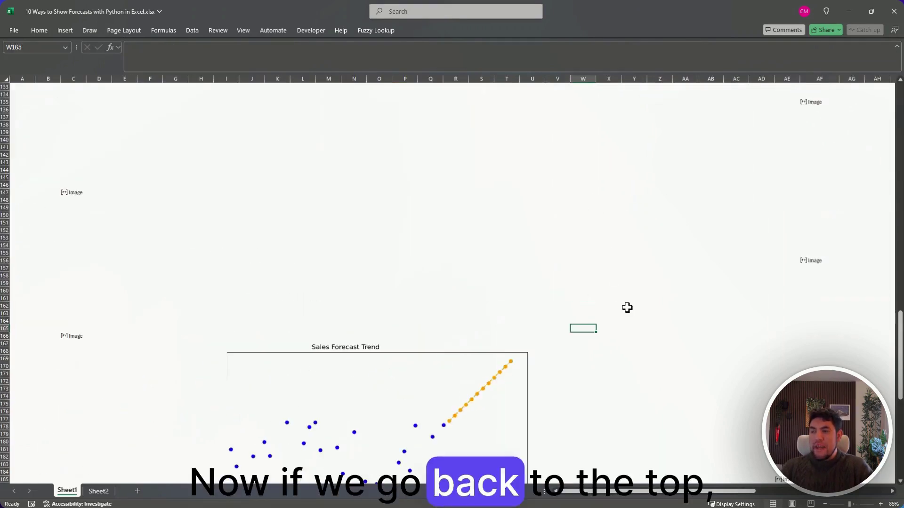
pyautogui.moveTo(900, 349); pyautogui.dragTo(901, 127)
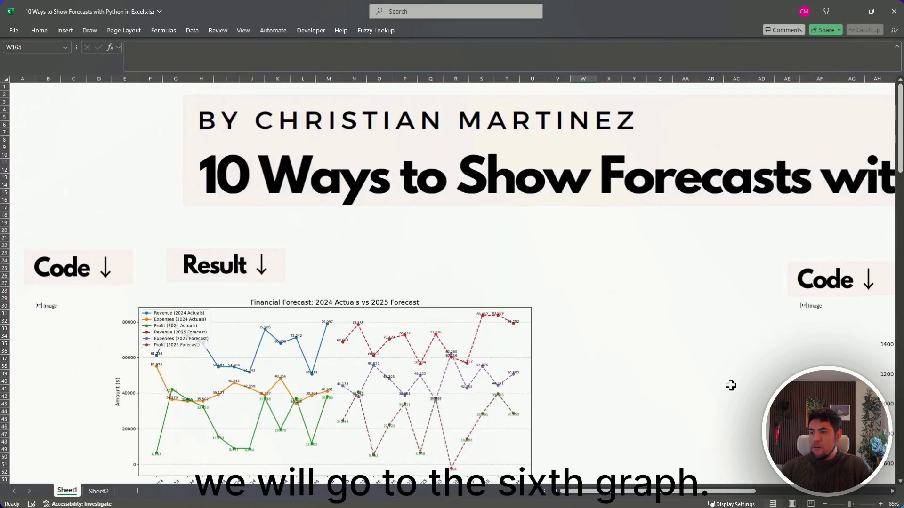
pyautogui.moveTo(652, 492); pyautogui.dragTo(786, 492)
# - Scroll down past the stacked bar chart to the actuals and forecast heat maps
pyautogui.scroll(-4, 736, 385)
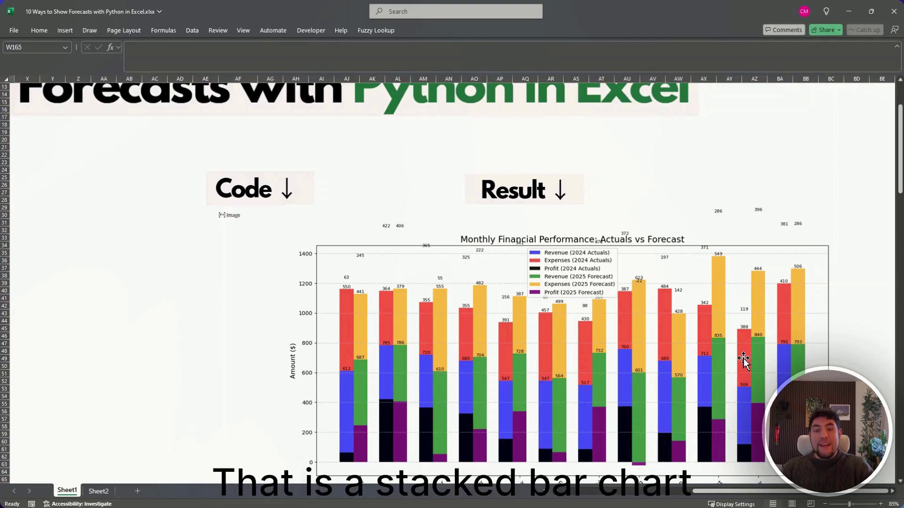
pyautogui.scroll(-2, 816, 317)
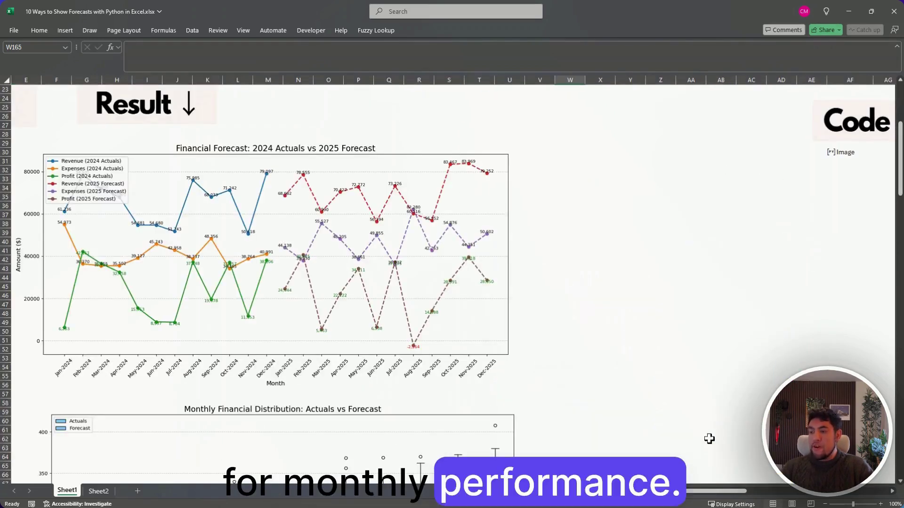
pyautogui.moveTo(666, 494); pyautogui.dragTo(806, 492)
pyautogui.scroll(-1, 655, 351)
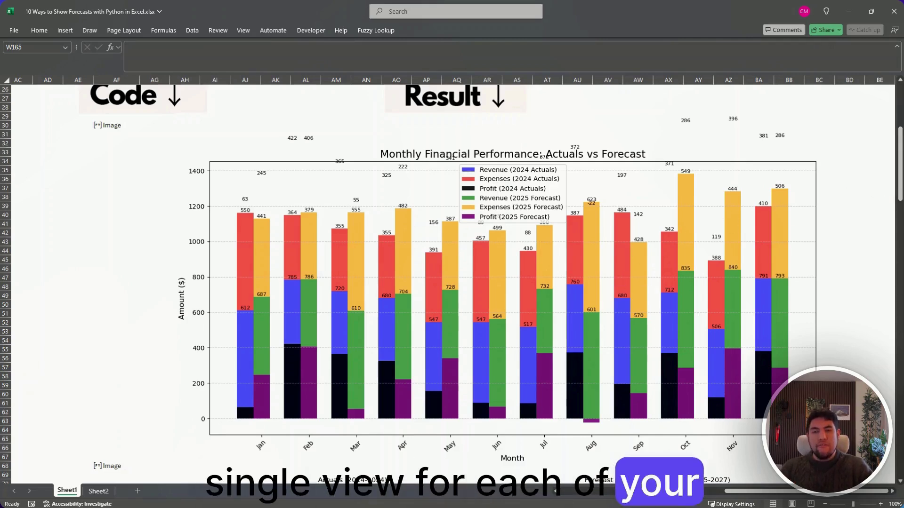
pyautogui.scroll(-10, 512, 231)
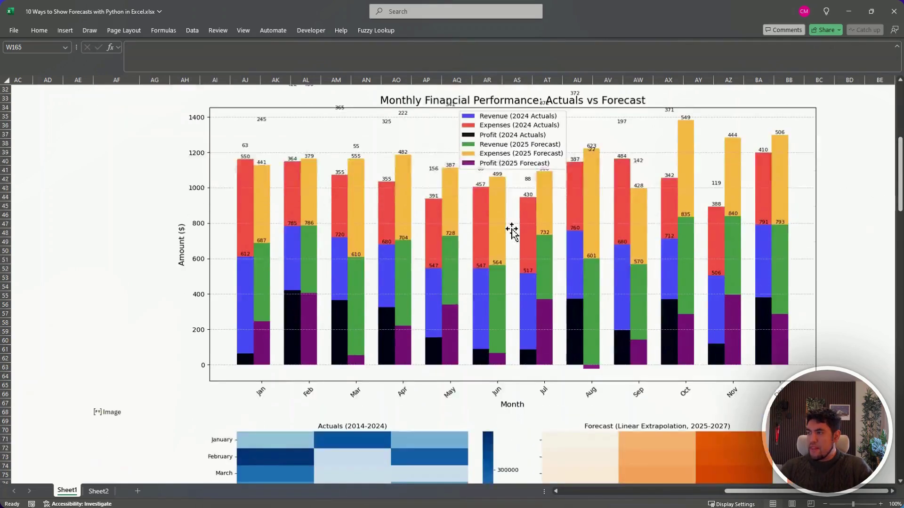
# - Read the heat map's Python code in cell AF68 through an expanded formula bar, then collapse it
pyautogui.scroll(-1, 512, 231)
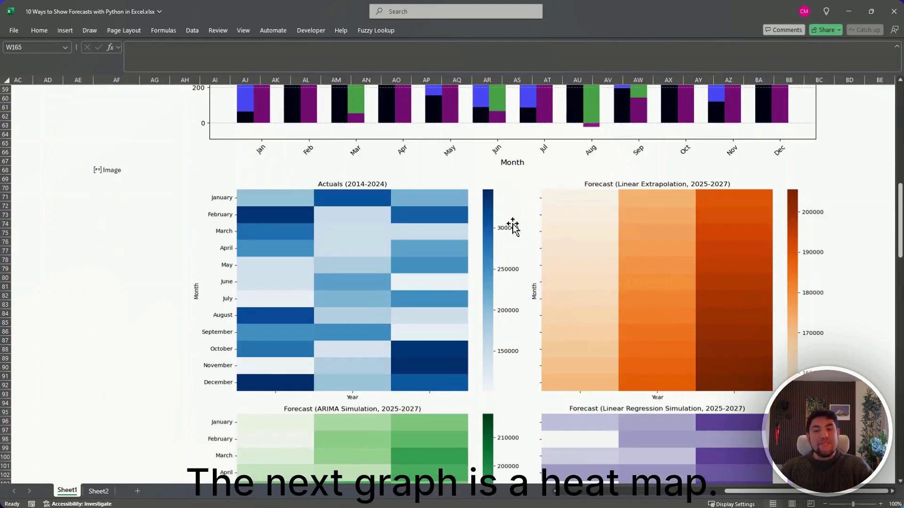
pyautogui.scroll(-1, 776, 299)
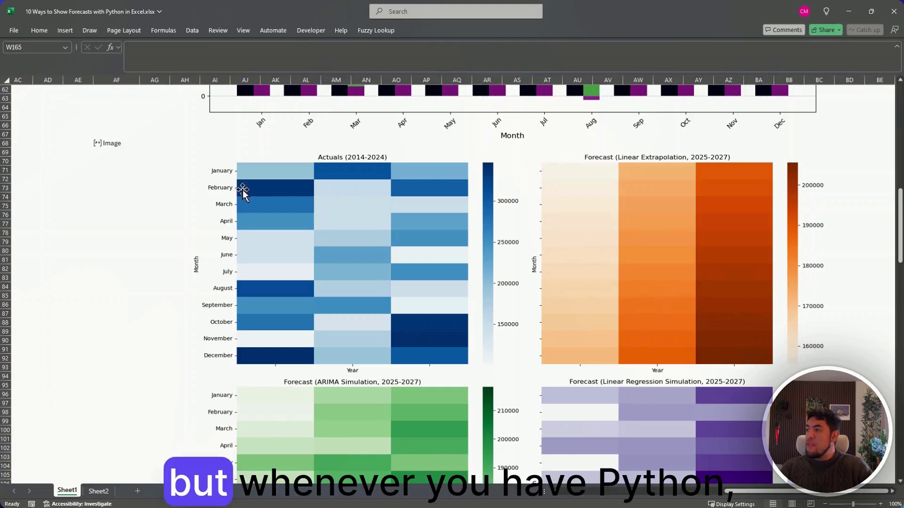
pyautogui.click(118, 143)
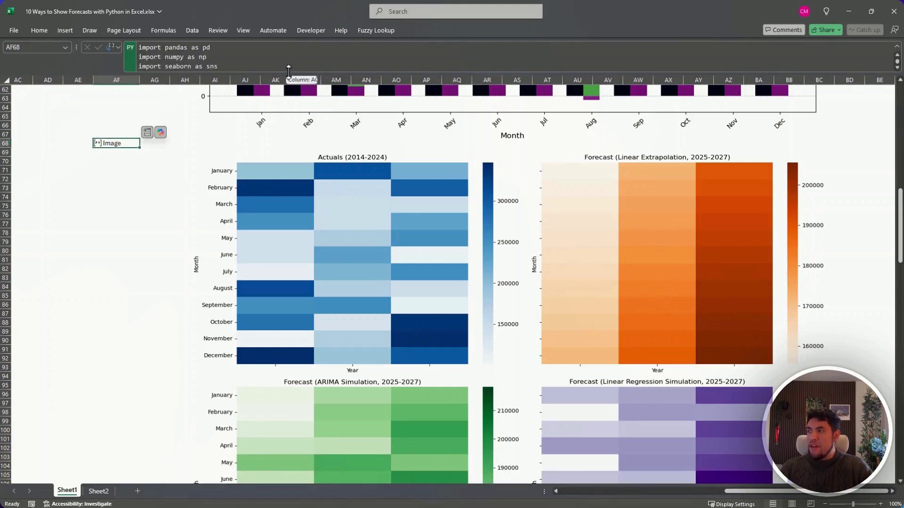
pyautogui.moveTo(289, 70); pyautogui.dragTo(306, 146)
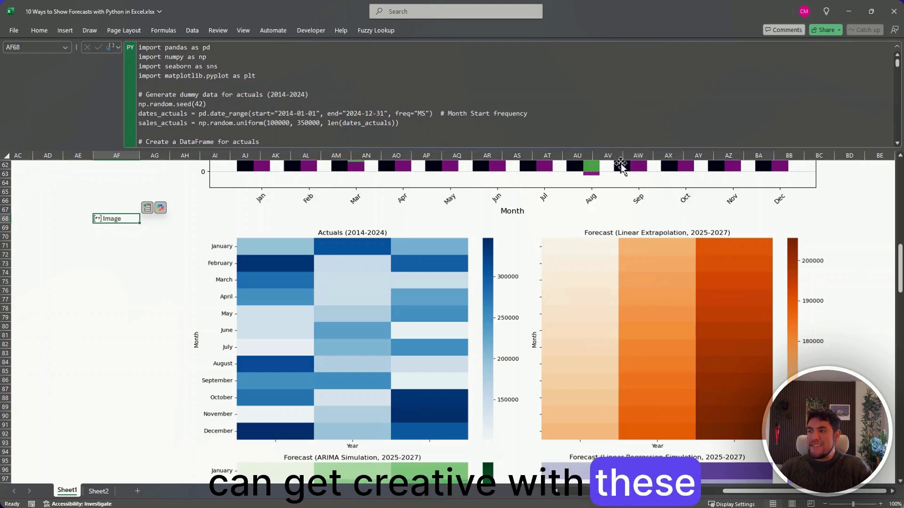
pyautogui.doubleClick(603, 147)
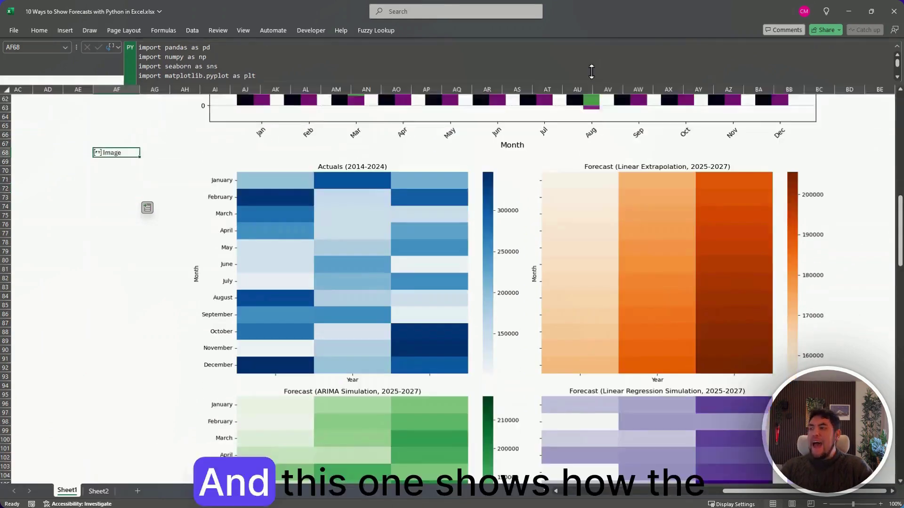
# - Scroll down to the Sales Forecast (Dot-and-Line Chart)
pyautogui.scroll(-1, 564, 204)
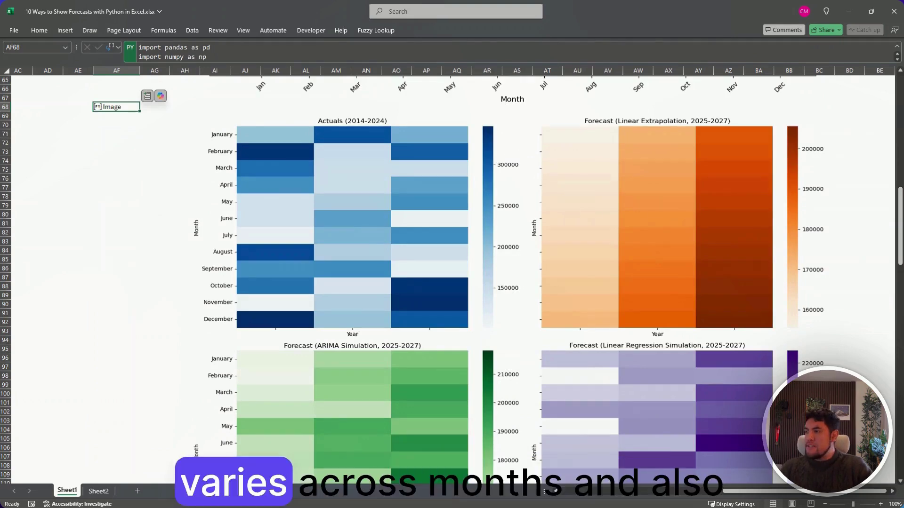
pyautogui.scroll(-4, 480, 246)
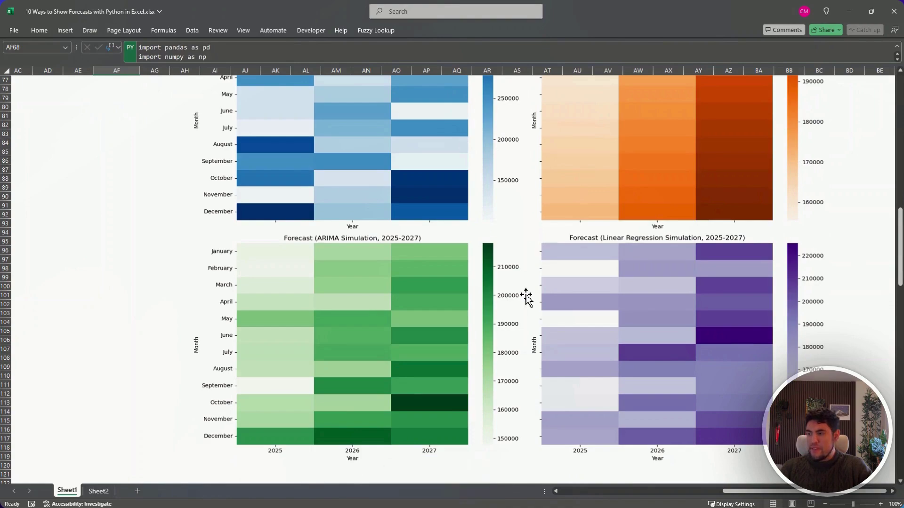
pyautogui.scroll(-15, 526, 296)
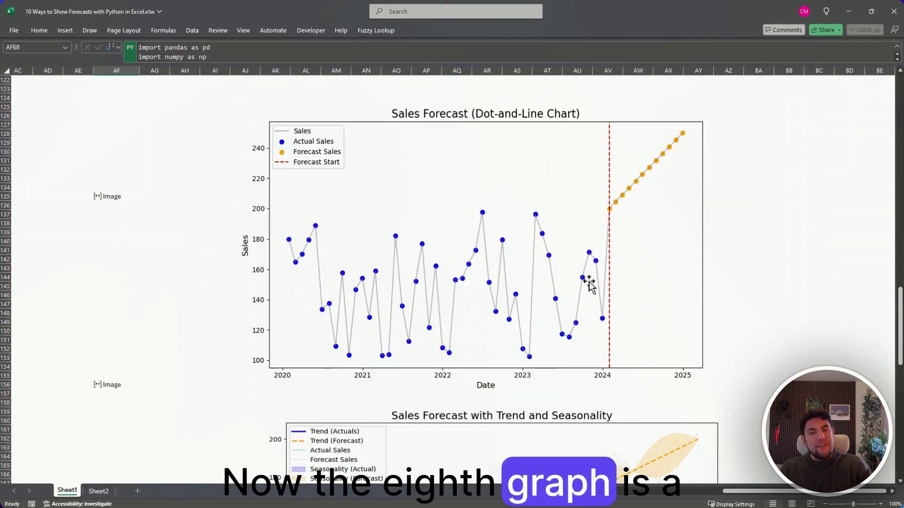
# - Scroll past the Trend and Seasonality chart down to the Area Chart for Sales Forecast
pyautogui.scroll(-8, 771, 313)
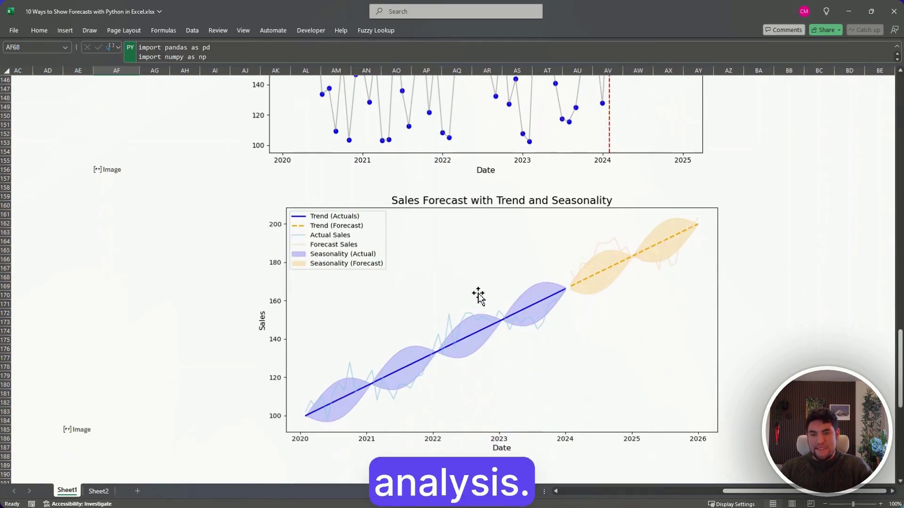
pyautogui.scroll(-1, 506, 325)
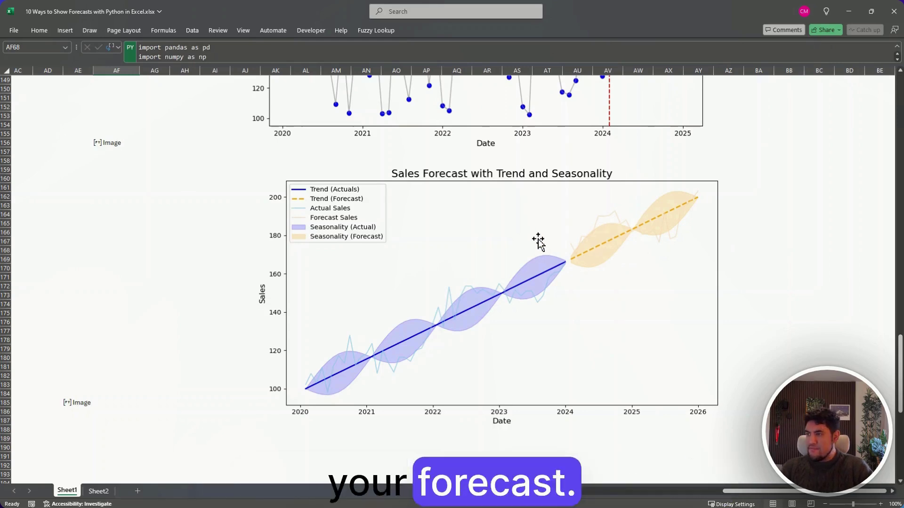
pyautogui.scroll(11, 538, 242)
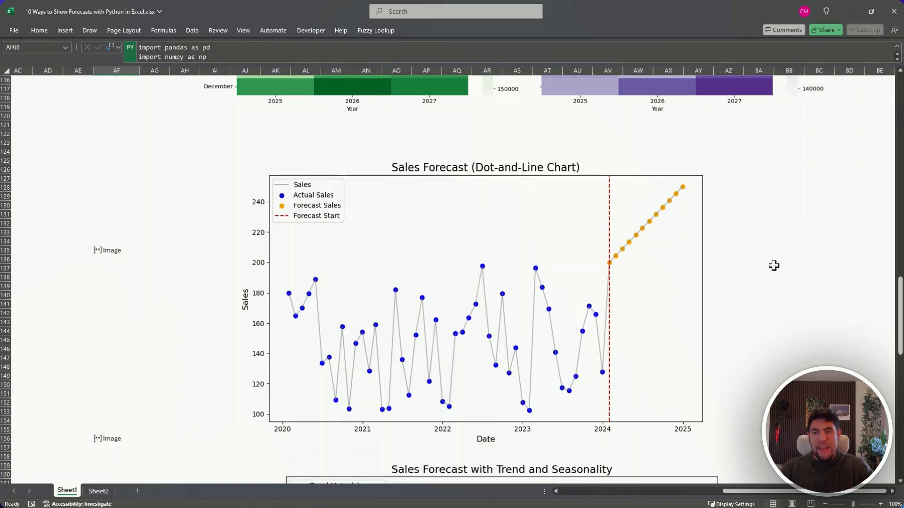
pyautogui.scroll(-20, 525, 263)
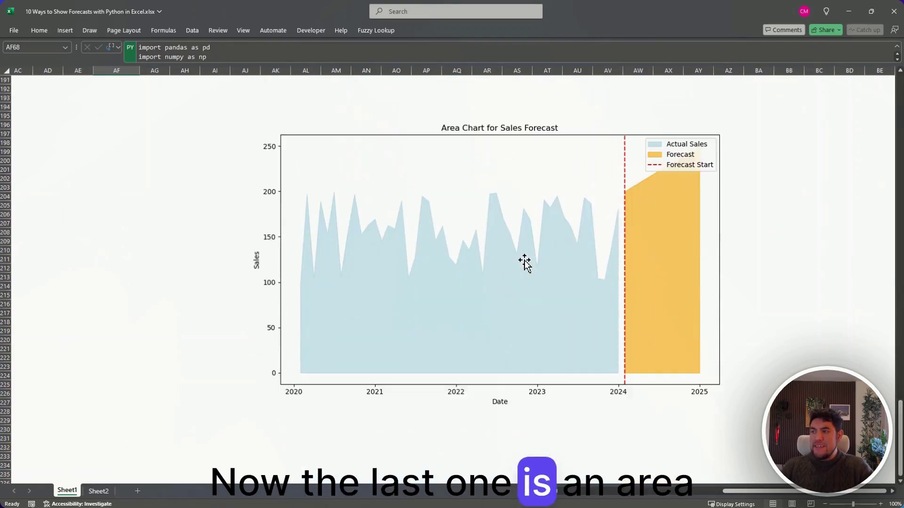
# - Nudge the area chart picture left, then go back up and select Python image cell C147
pyautogui.moveTo(488, 195); pyautogui.dragTo(456, 193)
pyautogui.scroll(2, 548, 254)
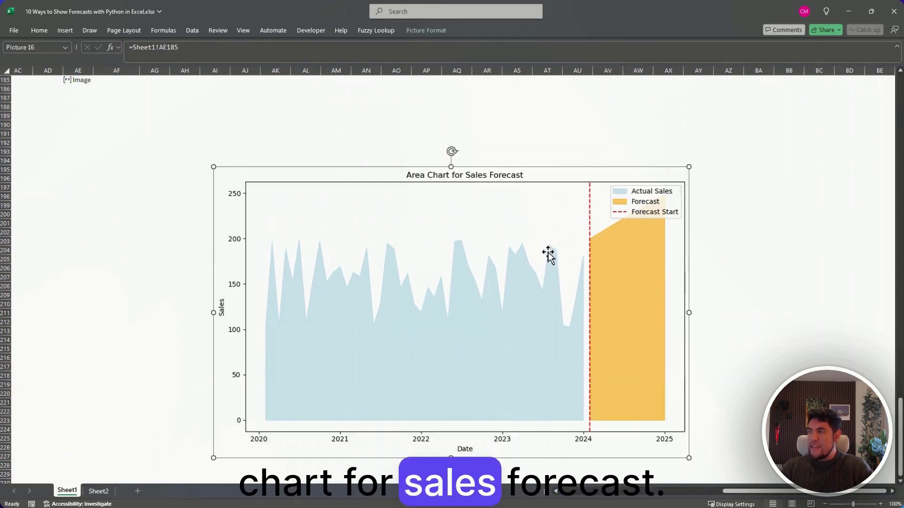
pyautogui.scroll(1, 548, 254)
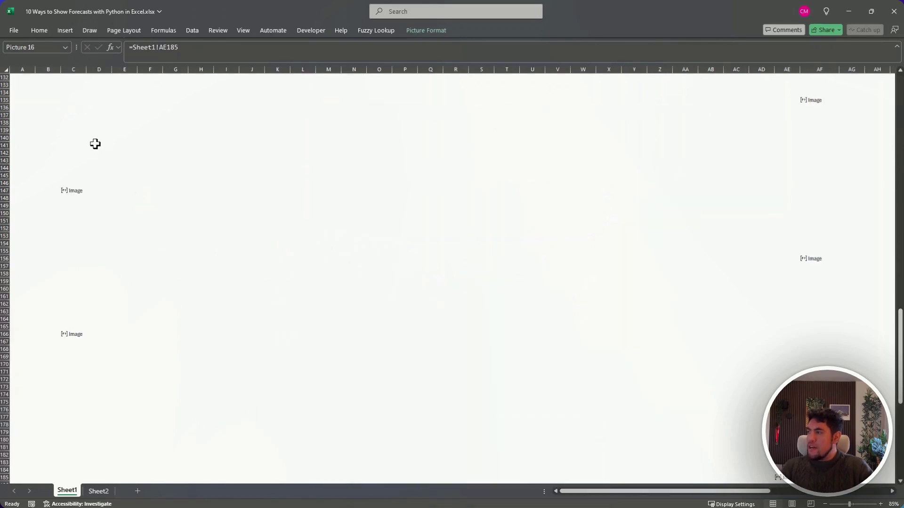
pyautogui.click(71, 190)
# - Select image cell C166, return to row 1, and zoom out to 55%
pyautogui.click(76, 332)
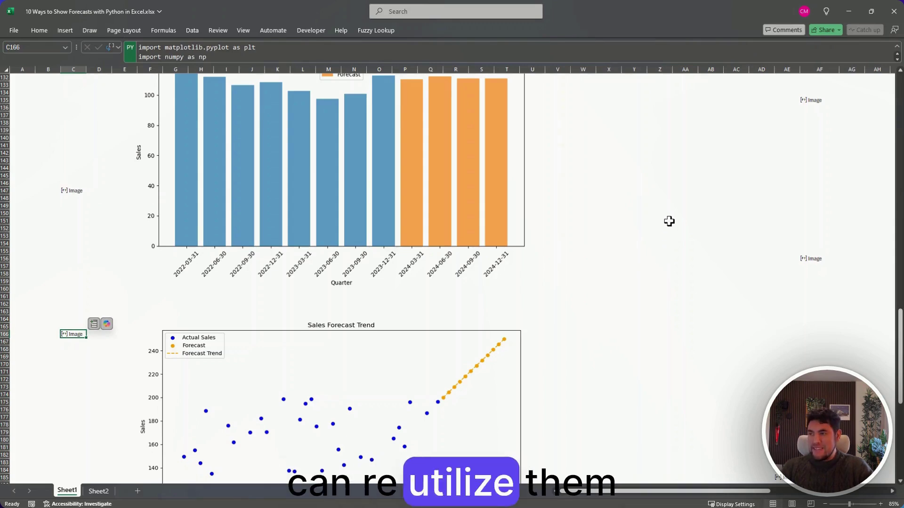
pyautogui.scroll(20, 669, 221)
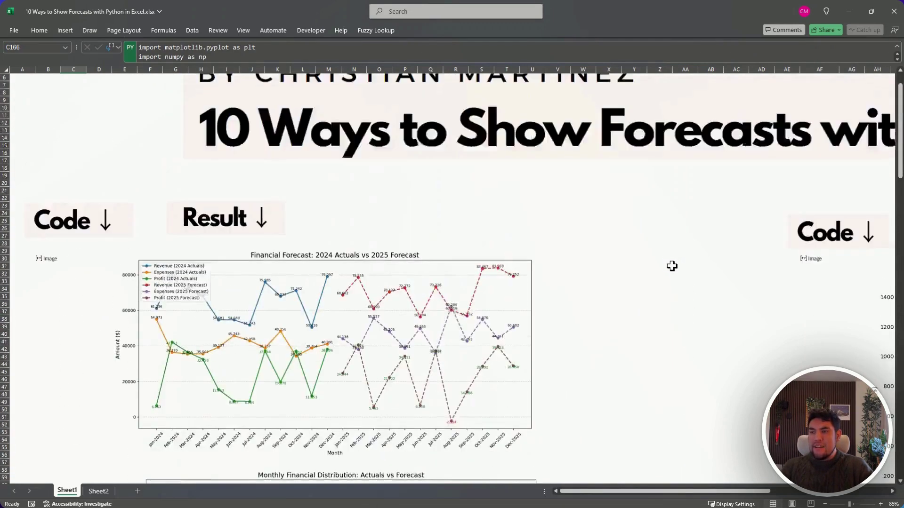
pyautogui.scroll(2, 669, 255)
pyautogui.keyDown('ctrl'); pyautogui.scroll(-3, 664, 248); pyautogui.keyUp('ctrl')
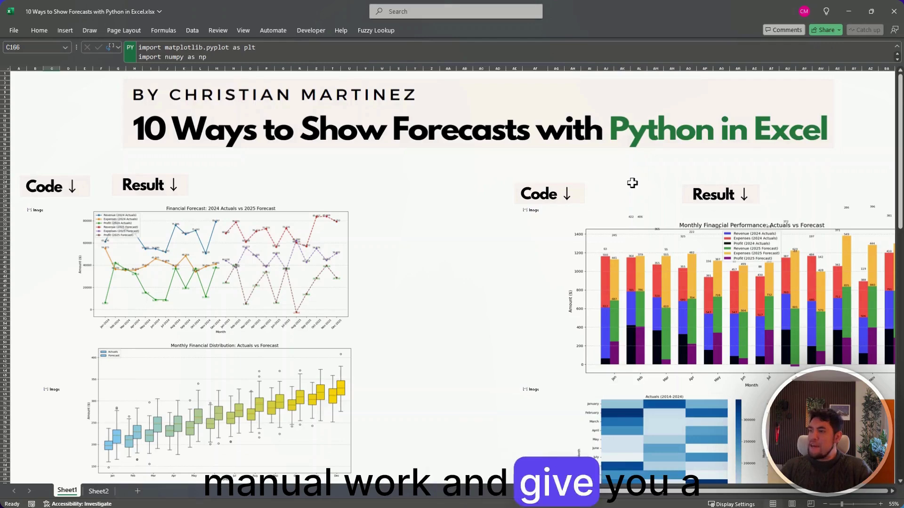
# - Zoom out to 40% and scroll slightly down to show the heat maps and dot-and-line chart
pyautogui.keyDown('ctrl'); pyautogui.scroll(-1, 530, 205); pyautogui.keyUp('ctrl')
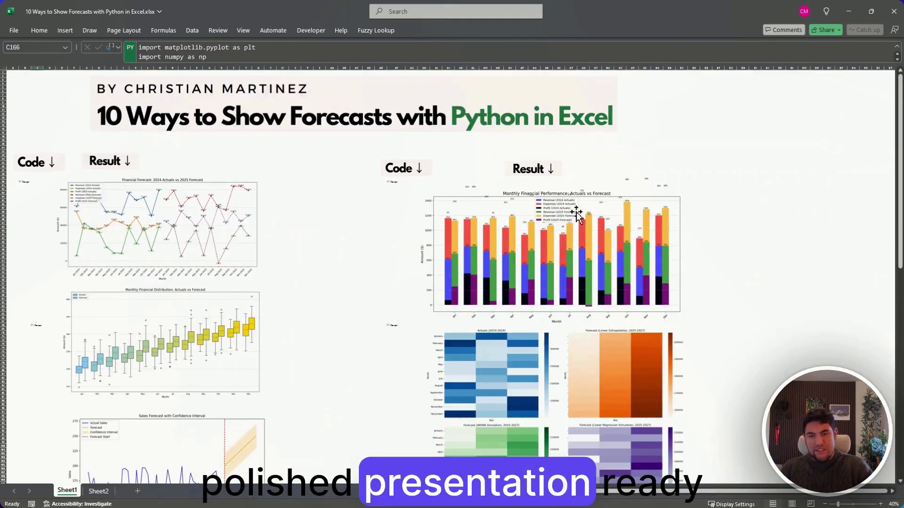
pyautogui.scroll(-1, 599, 213)
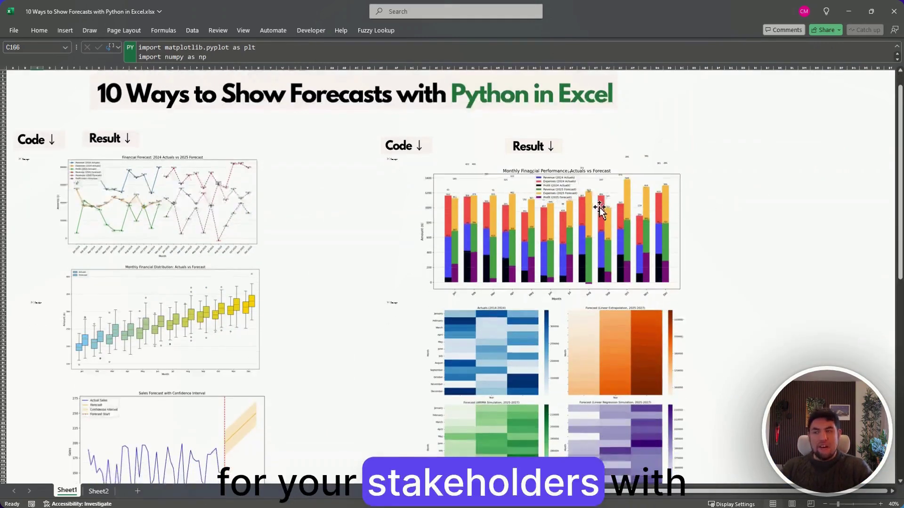
pyautogui.scroll(-5, 600, 209)
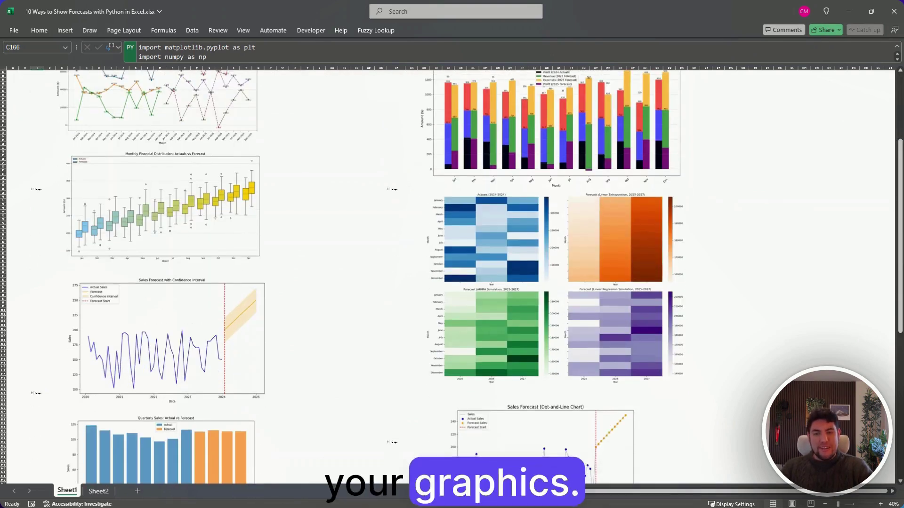